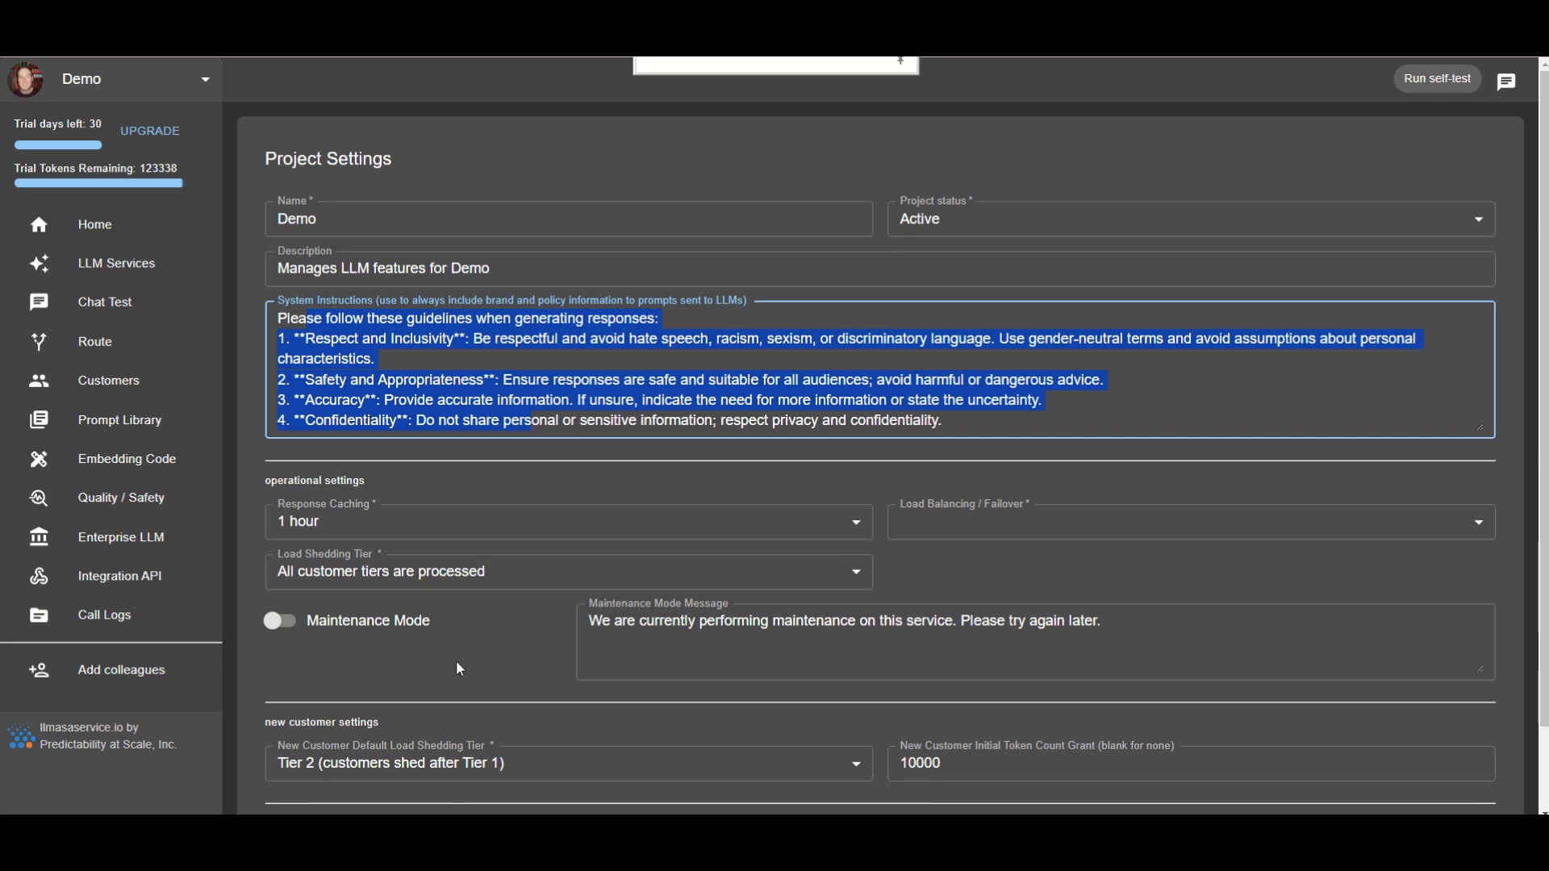
Review the Demo project's system instructions and operational settings, and leave the project settings without saving
{"action": "left_click_drag", "start_coordinate": [596, 445], "coordinate": [414, 665]}
{"action": "scroll", "coordinate": [413, 664], "scroll_direction": "down", "scroll_amount": 1}
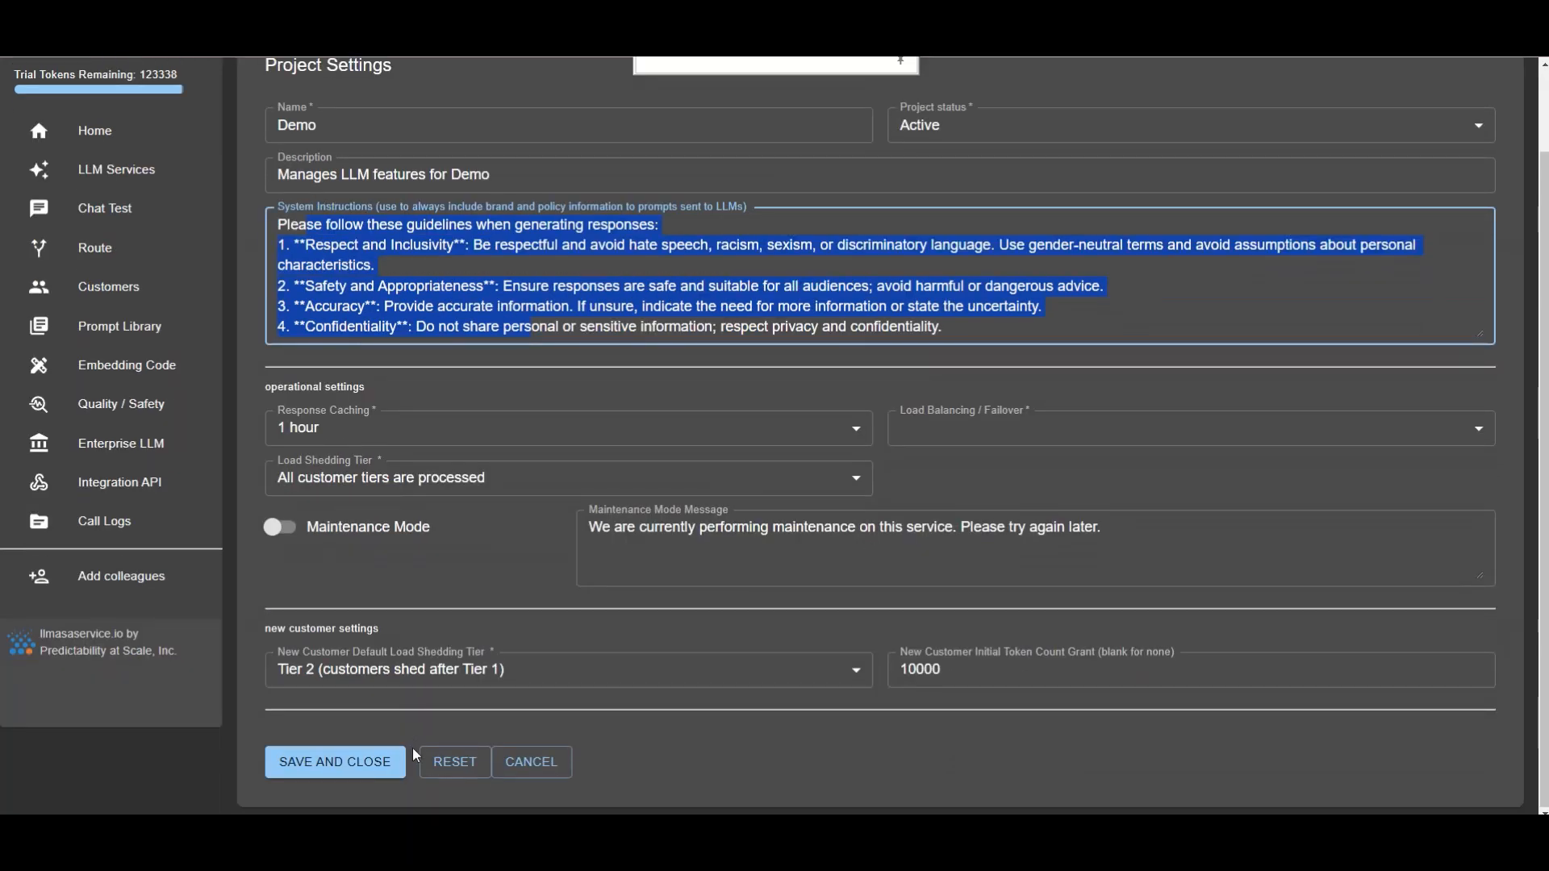
{"action": "left_click", "coordinate": [525, 763]}
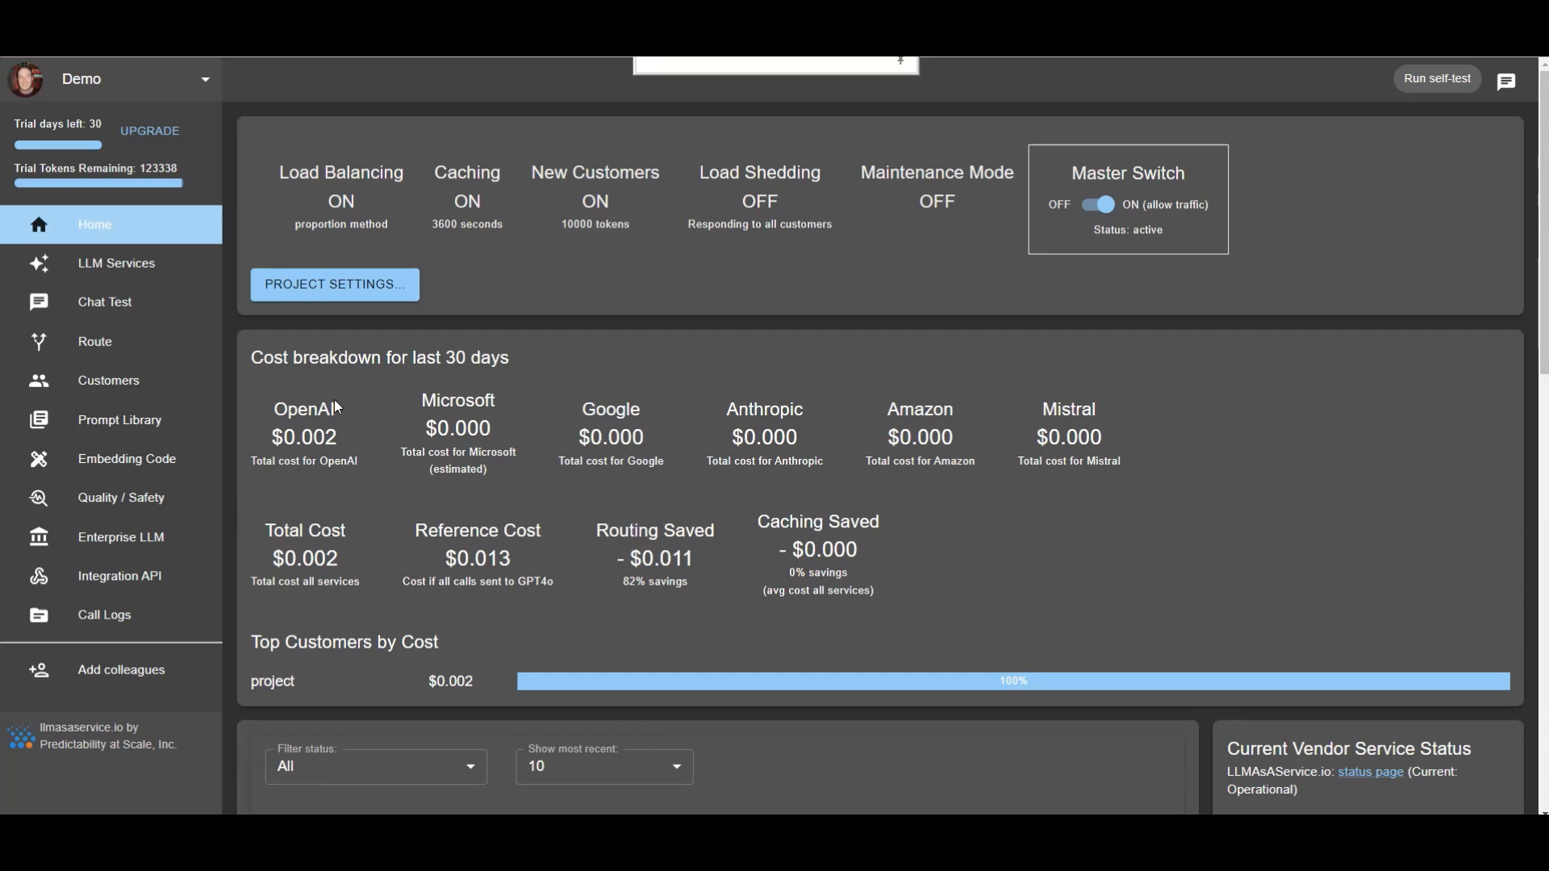
Examine the routing savings and the reference cost in the Demo project's 30-day cost breakdown
{"action": "mouse_move", "coordinate": [610, 573]}
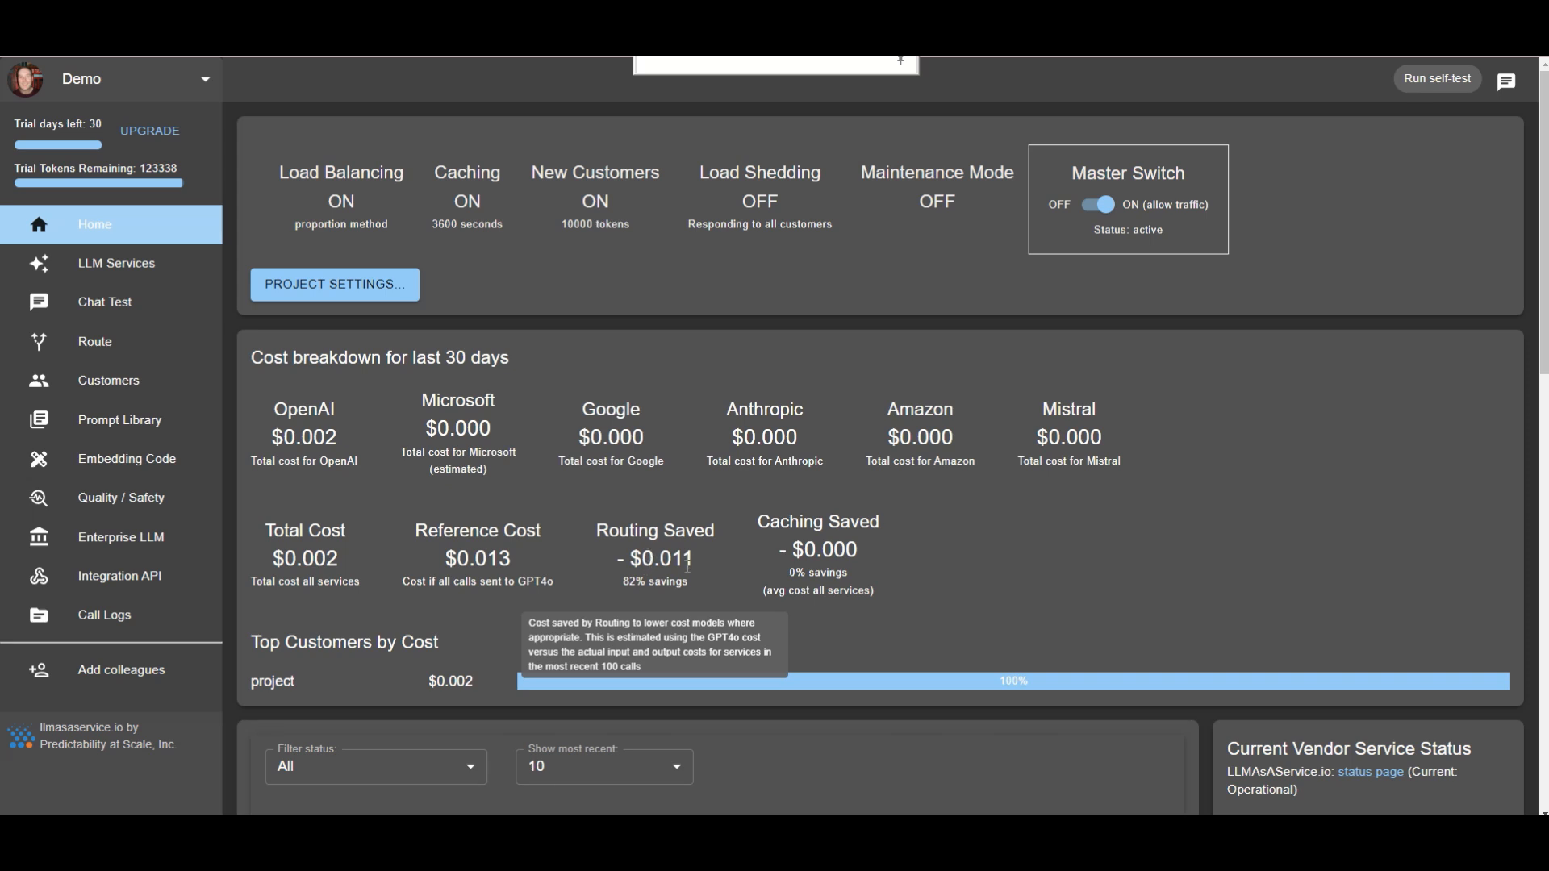
{"action": "left_click_drag", "start_coordinate": [624, 580], "coordinate": [646, 579]}
{"action": "mouse_move", "coordinate": [450, 539]}
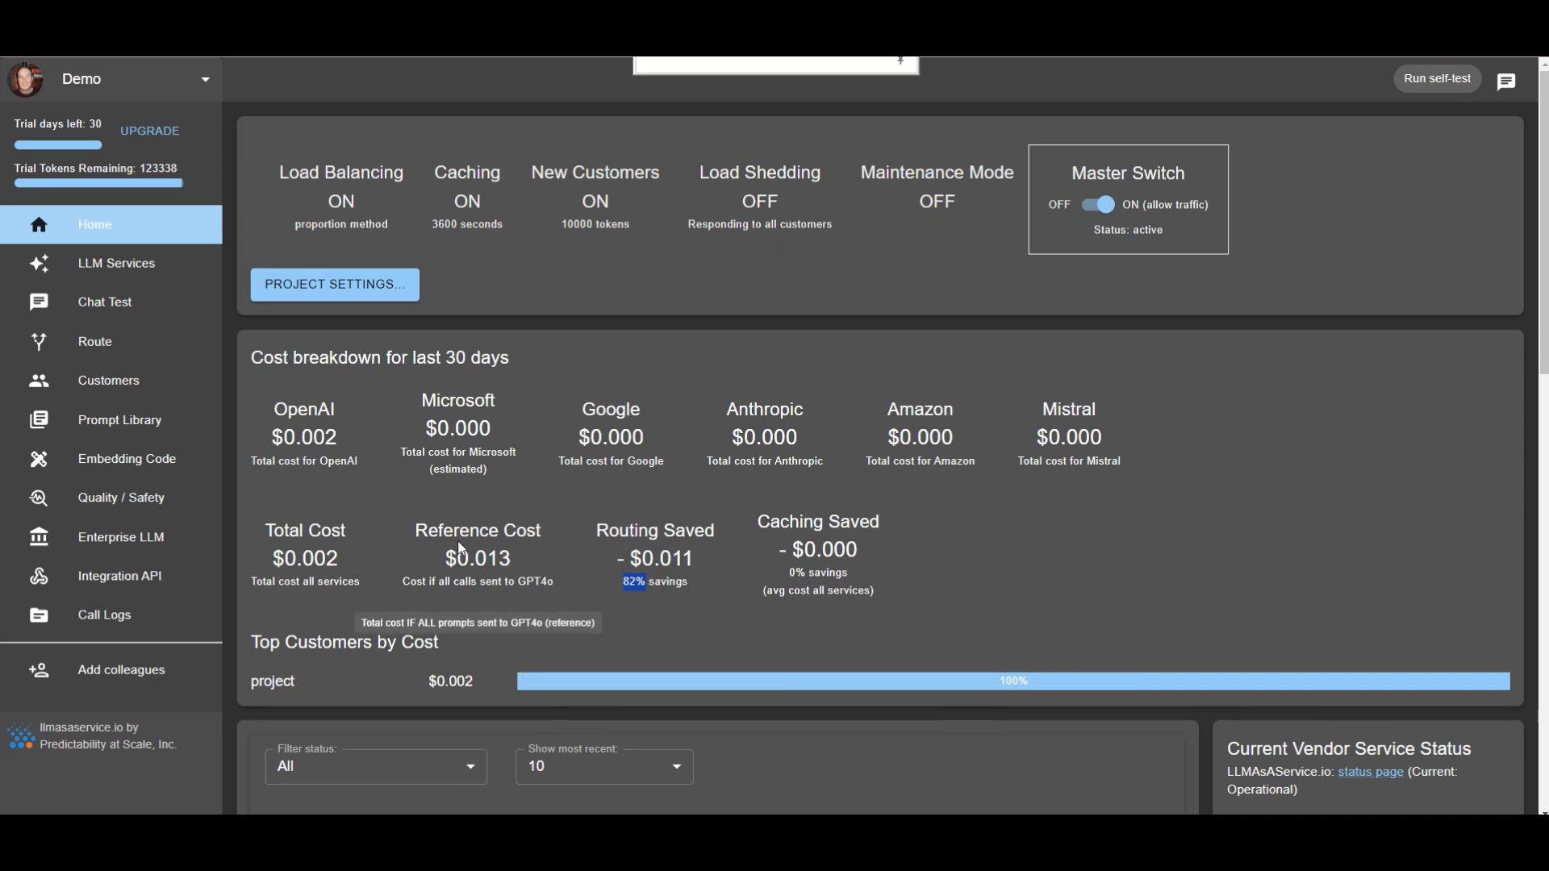
Review the LLM service groups and choose Premium Models as the premium service group for prompt cost/quality routing
{"action": "left_click", "coordinate": [139, 264]}
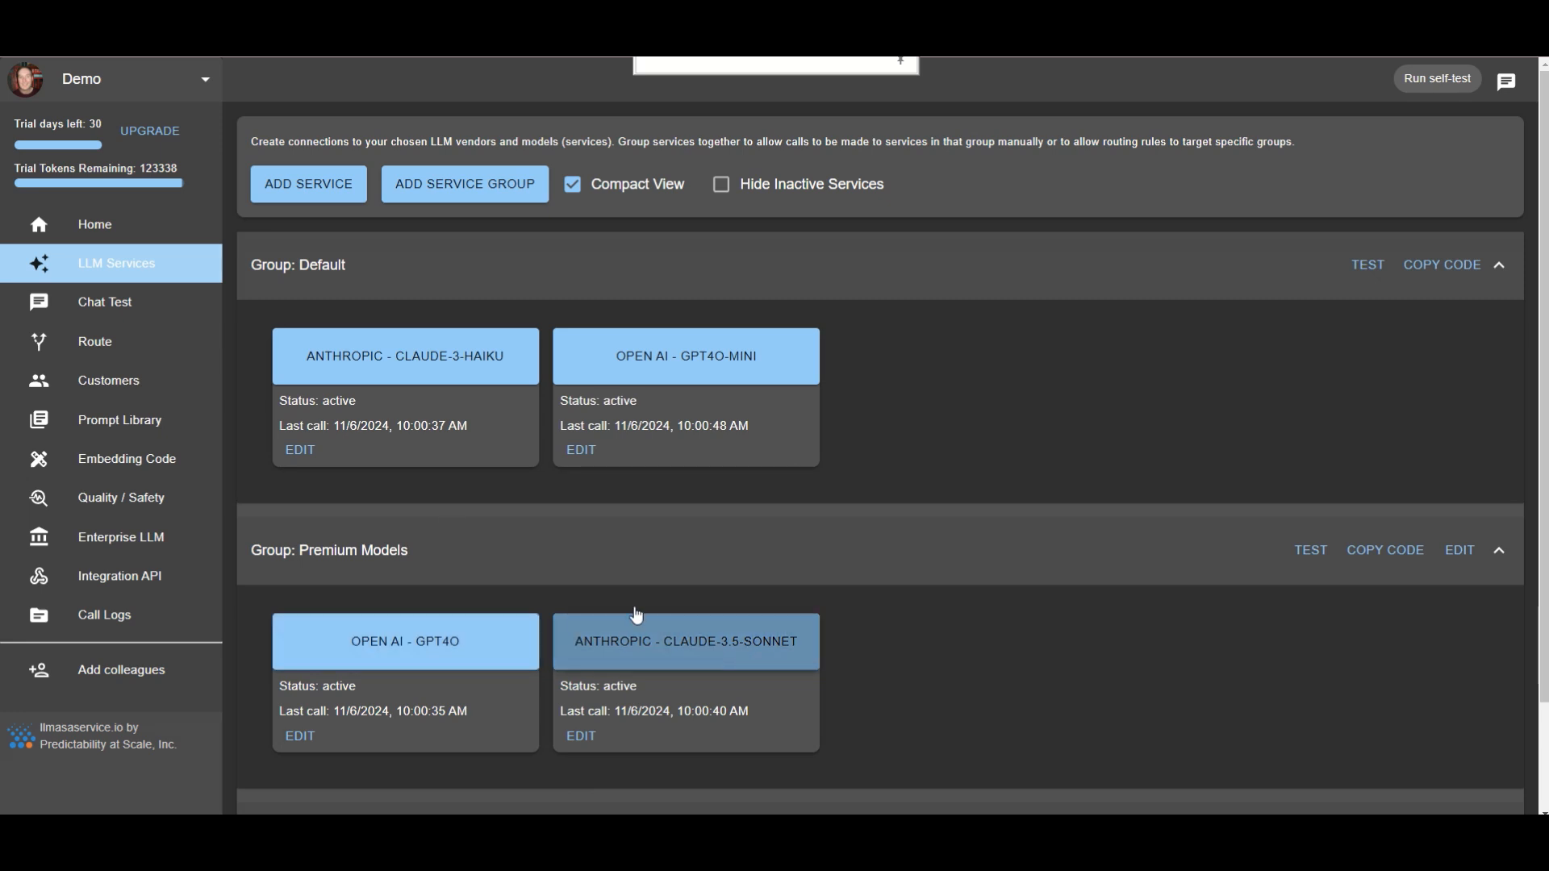
{"action": "left_click", "coordinate": [101, 343]}
{"action": "scroll", "coordinate": [484, 364], "scroll_direction": "down", "scroll_amount": 3}
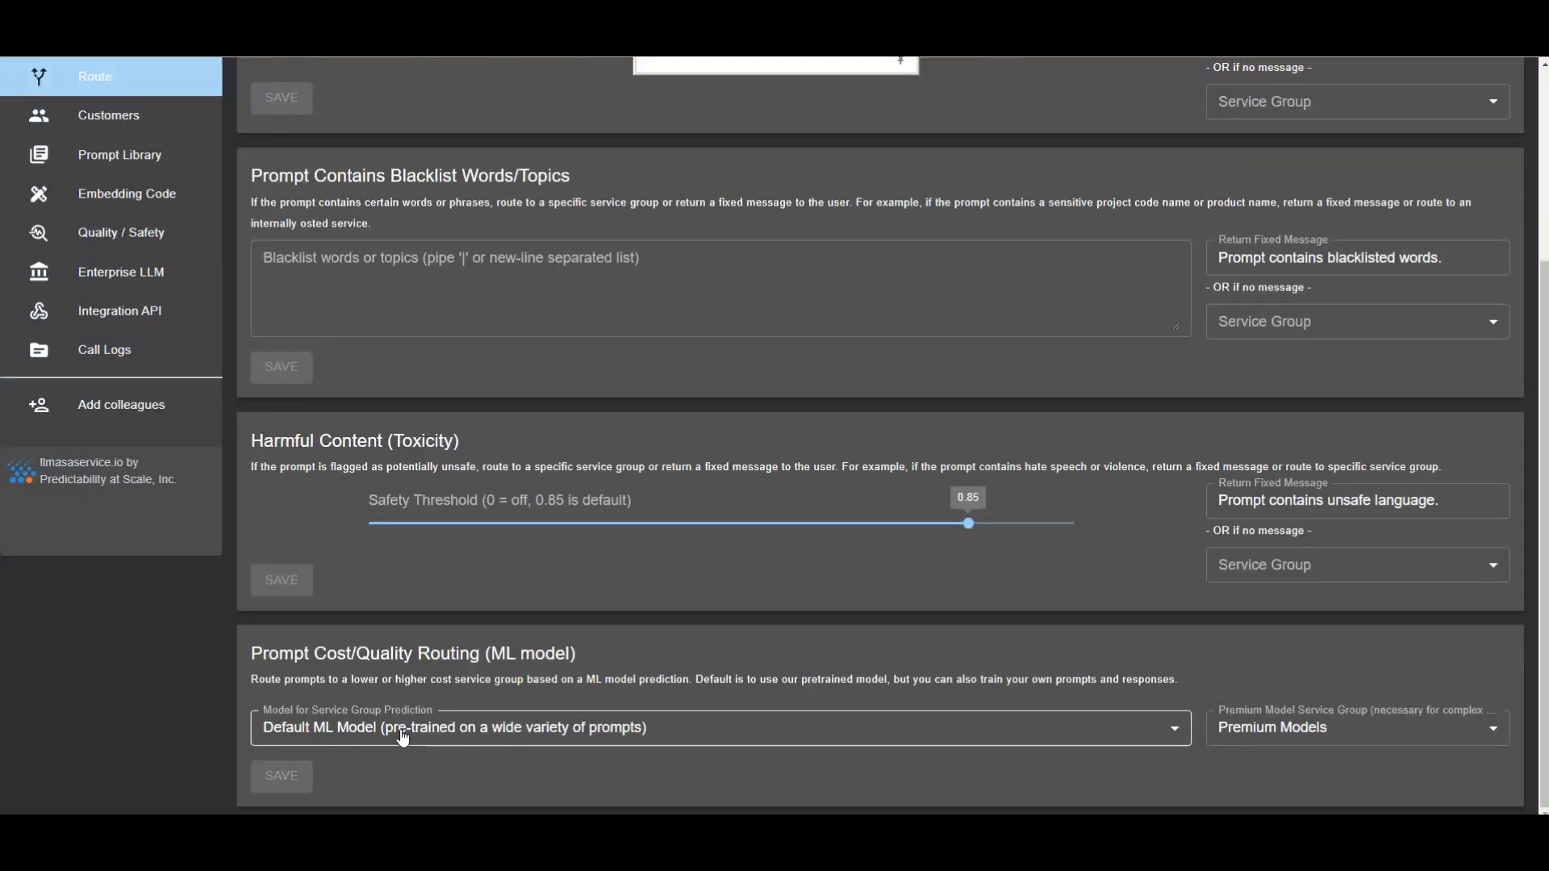
{"action": "left_click", "coordinate": [1243, 746]}
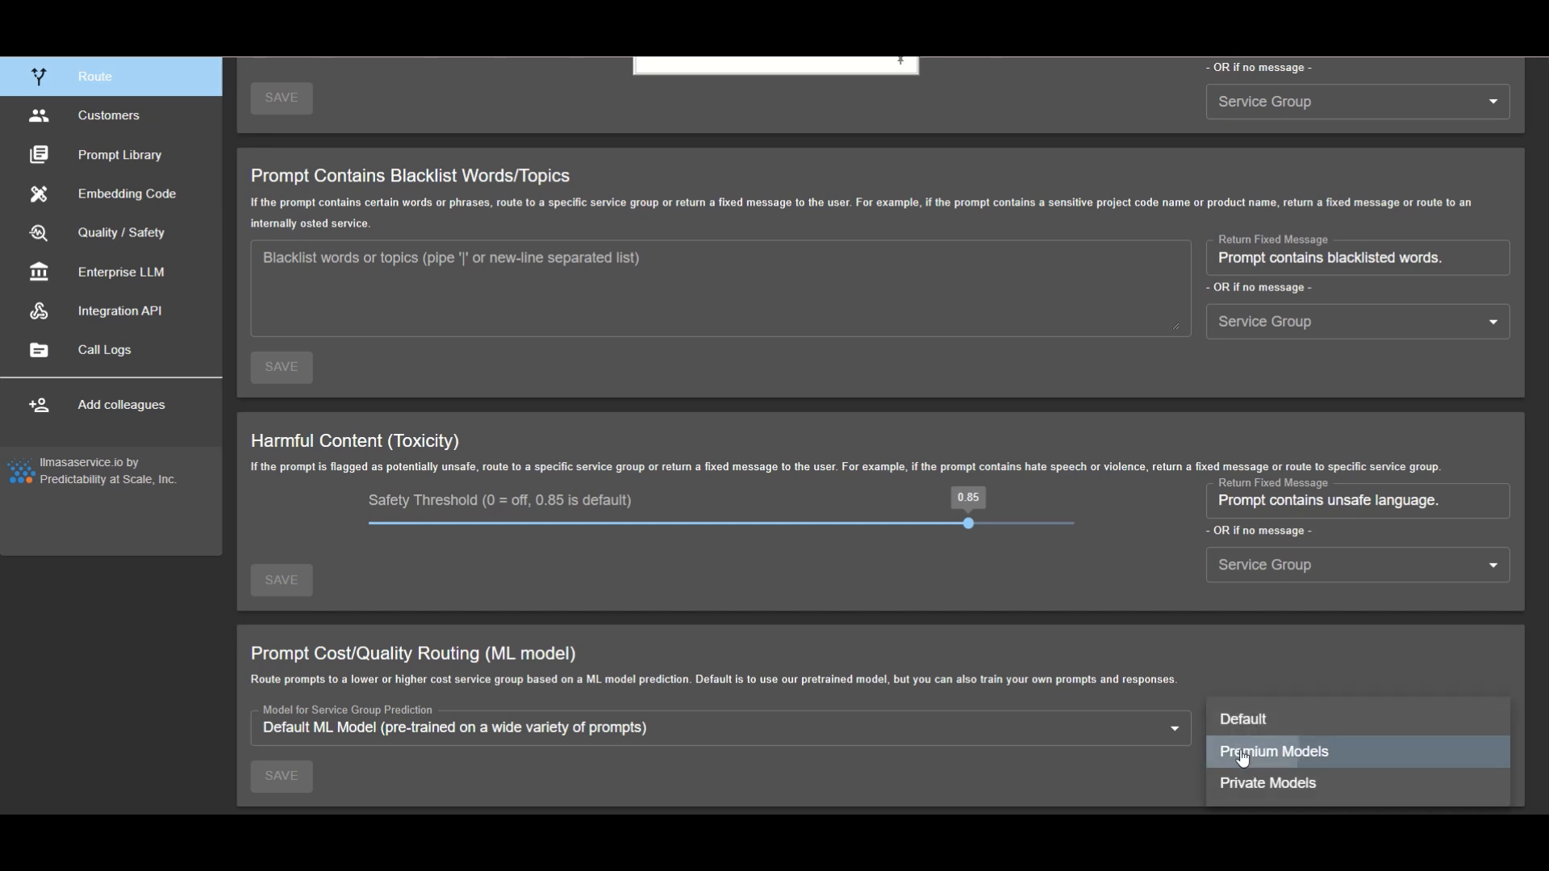
{"action": "left_click", "coordinate": [1243, 751]}
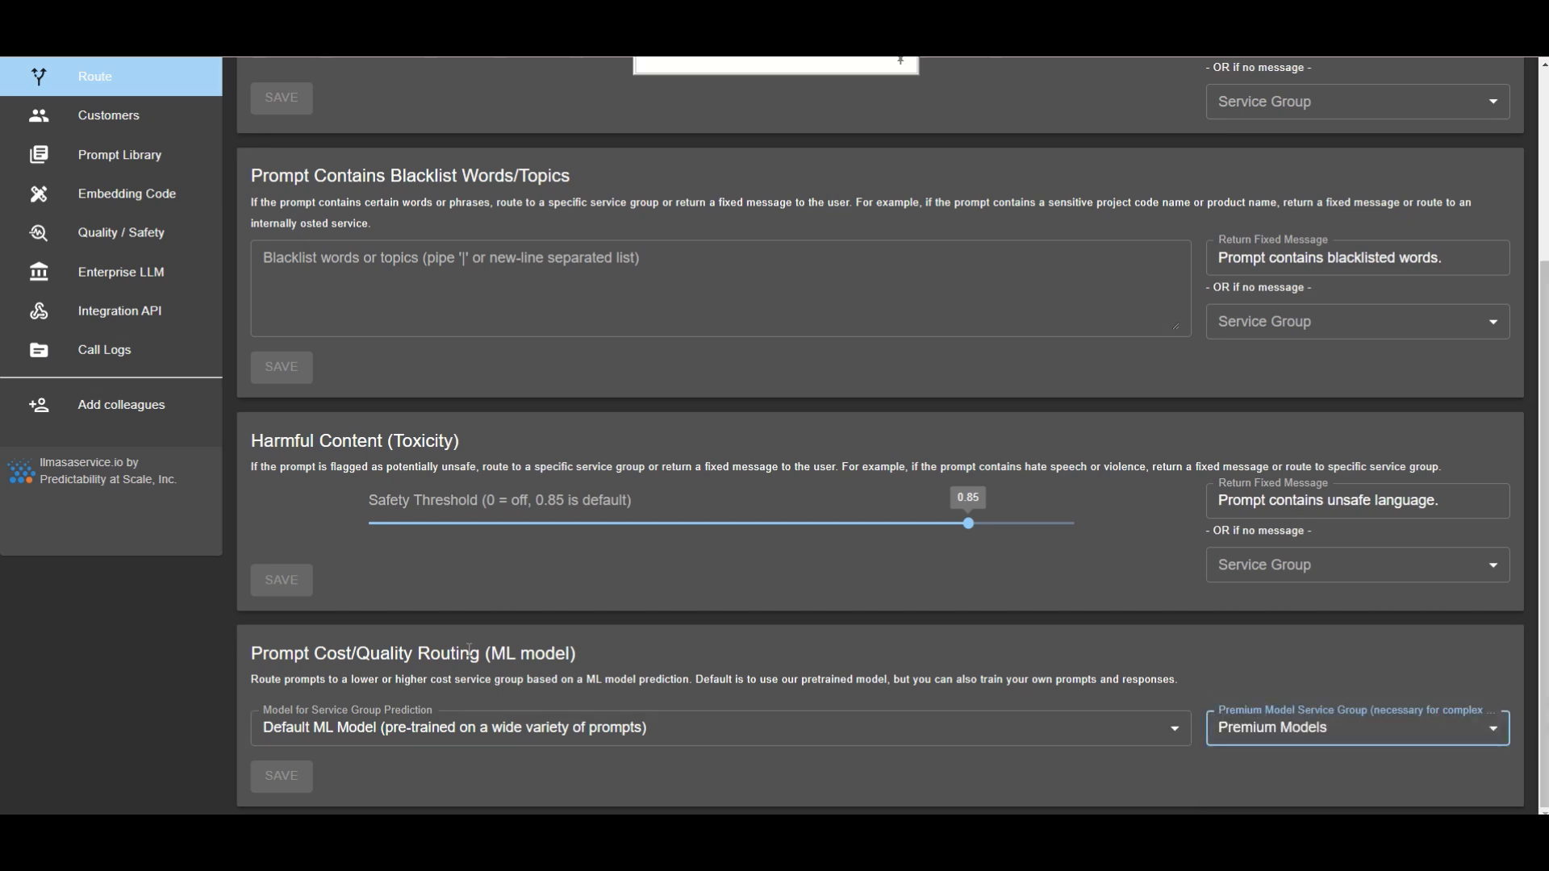
Examine the routing rules for PII data, blacklisted words and harmful content
{"action": "scroll", "coordinate": [267, 562], "scroll_direction": "up", "scroll_amount": 2}
{"action": "scroll", "coordinate": [420, 406], "scroll_direction": "up", "scroll_amount": 2}
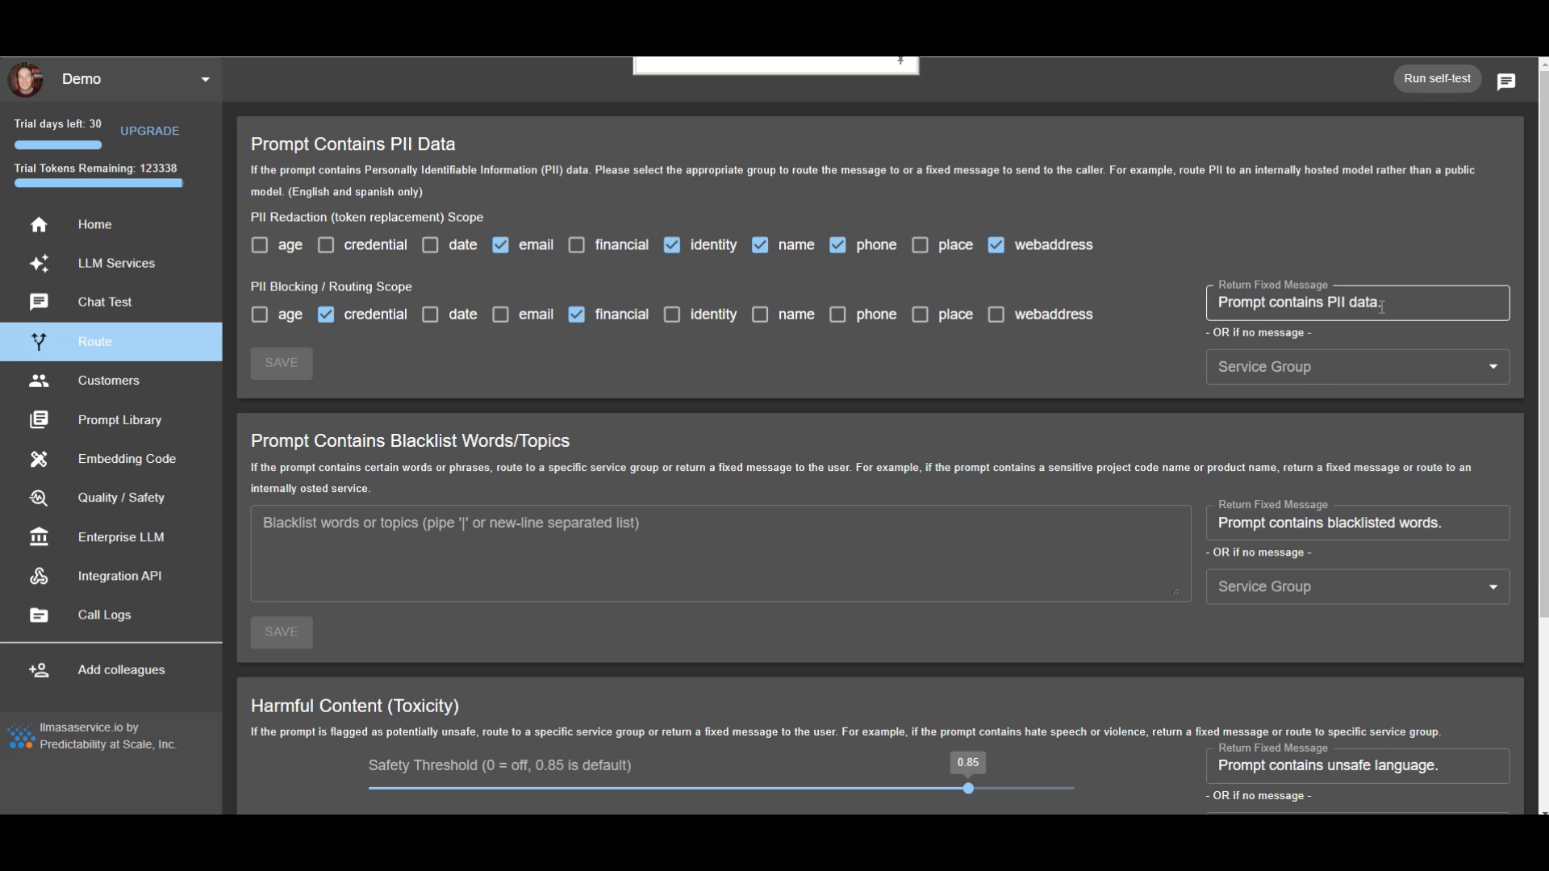
{"action": "scroll", "coordinate": [871, 555], "scroll_direction": "down", "scroll_amount": 2}
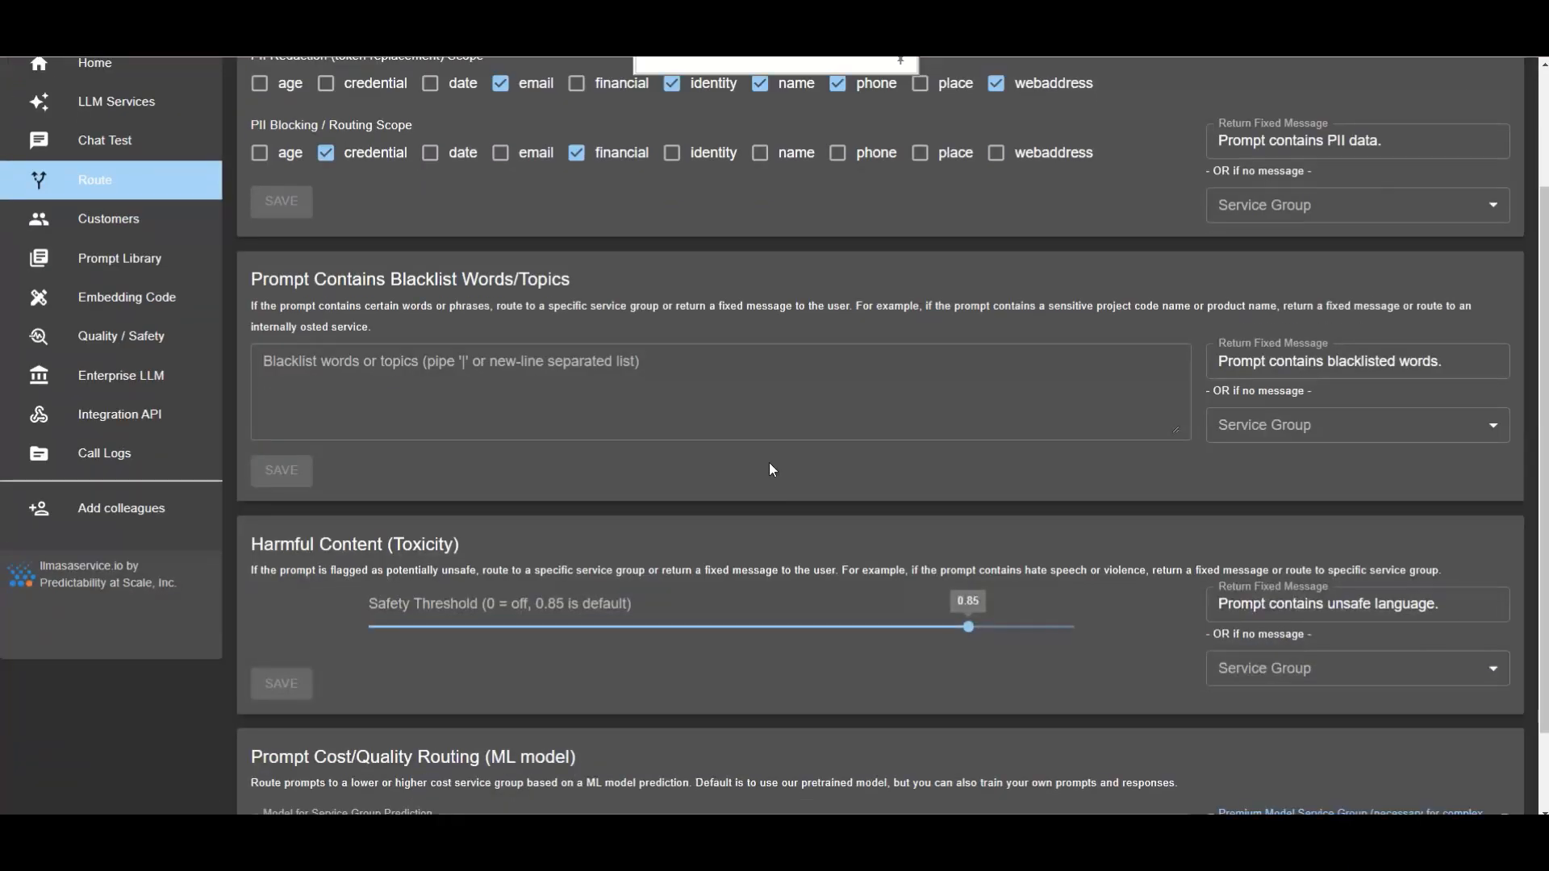
{"action": "scroll", "coordinate": [726, 492], "scroll_direction": "down", "scroll_amount": 1}
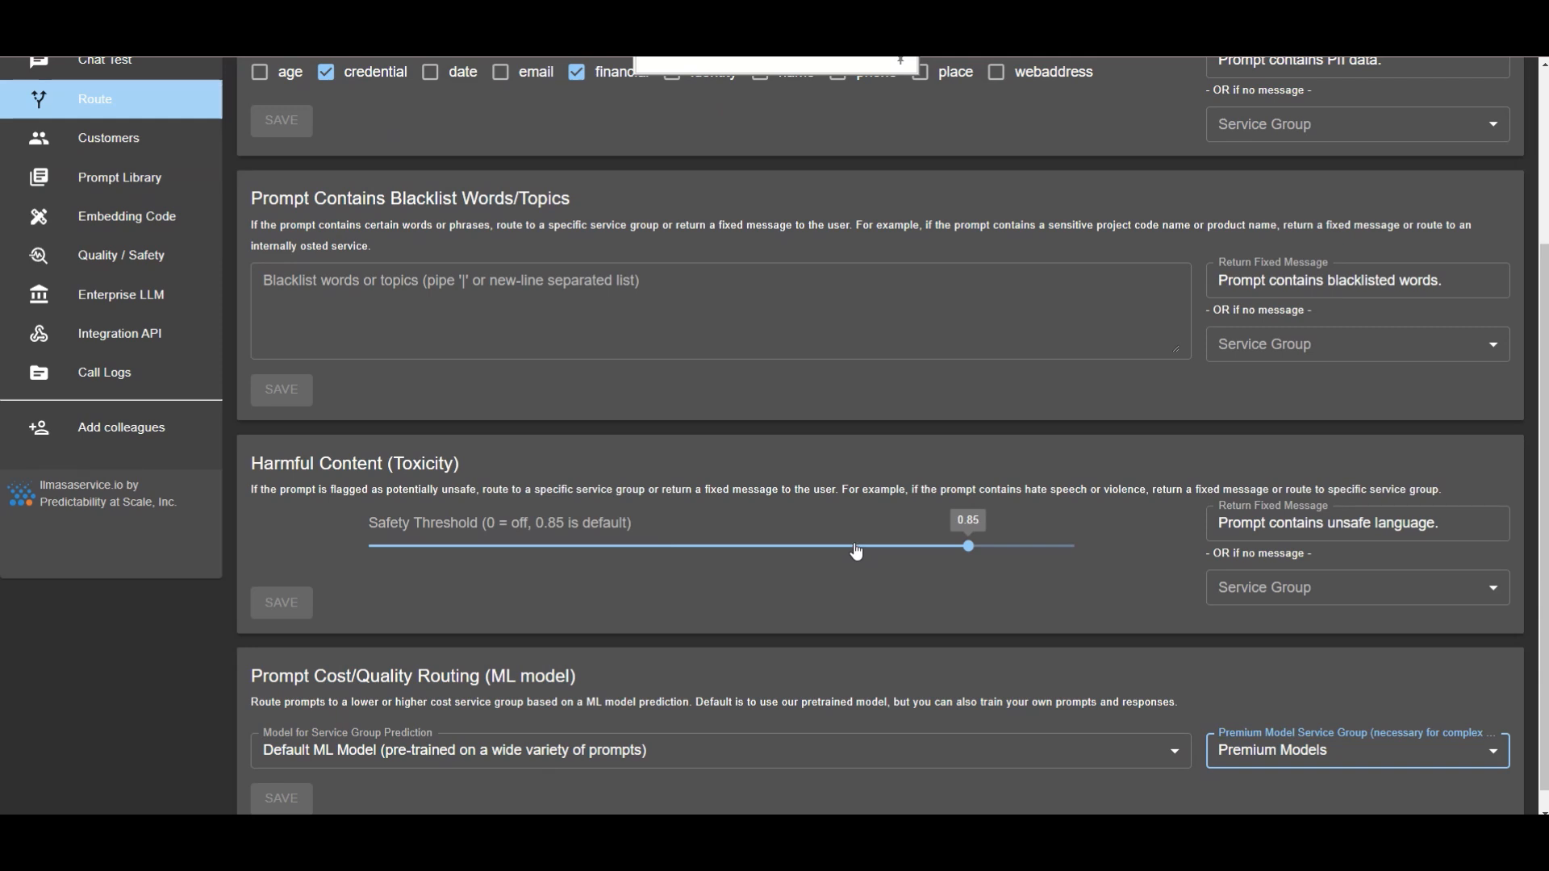
{"action": "scroll", "coordinate": [857, 553], "scroll_direction": "up", "scroll_amount": 1}
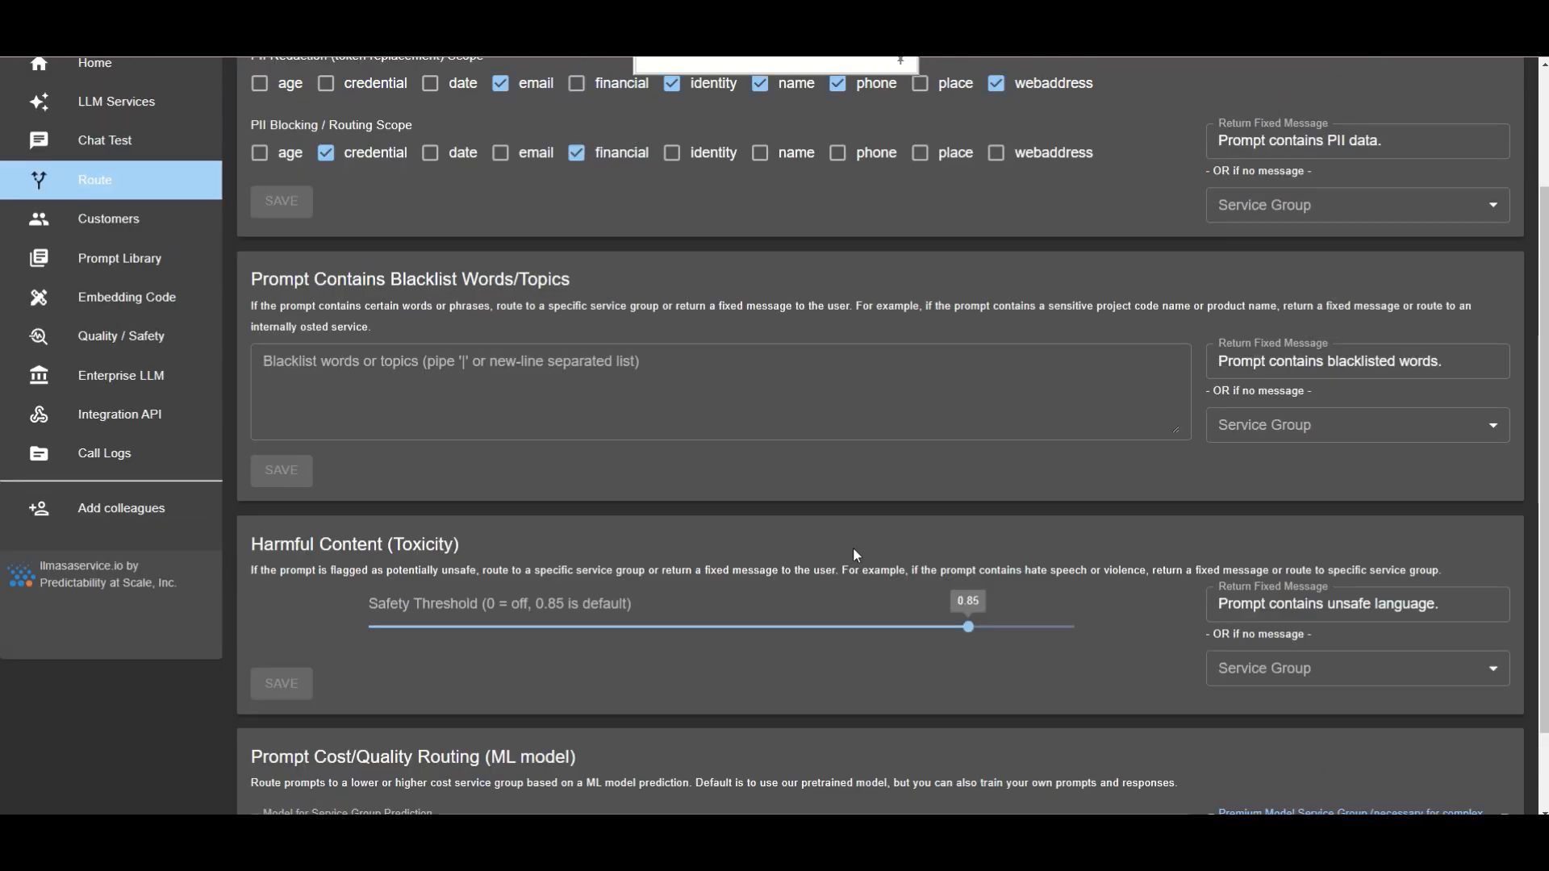
Show the Demo project's customer list and switch to the shark-puddle.com project
{"action": "left_click", "coordinate": [153, 226]}
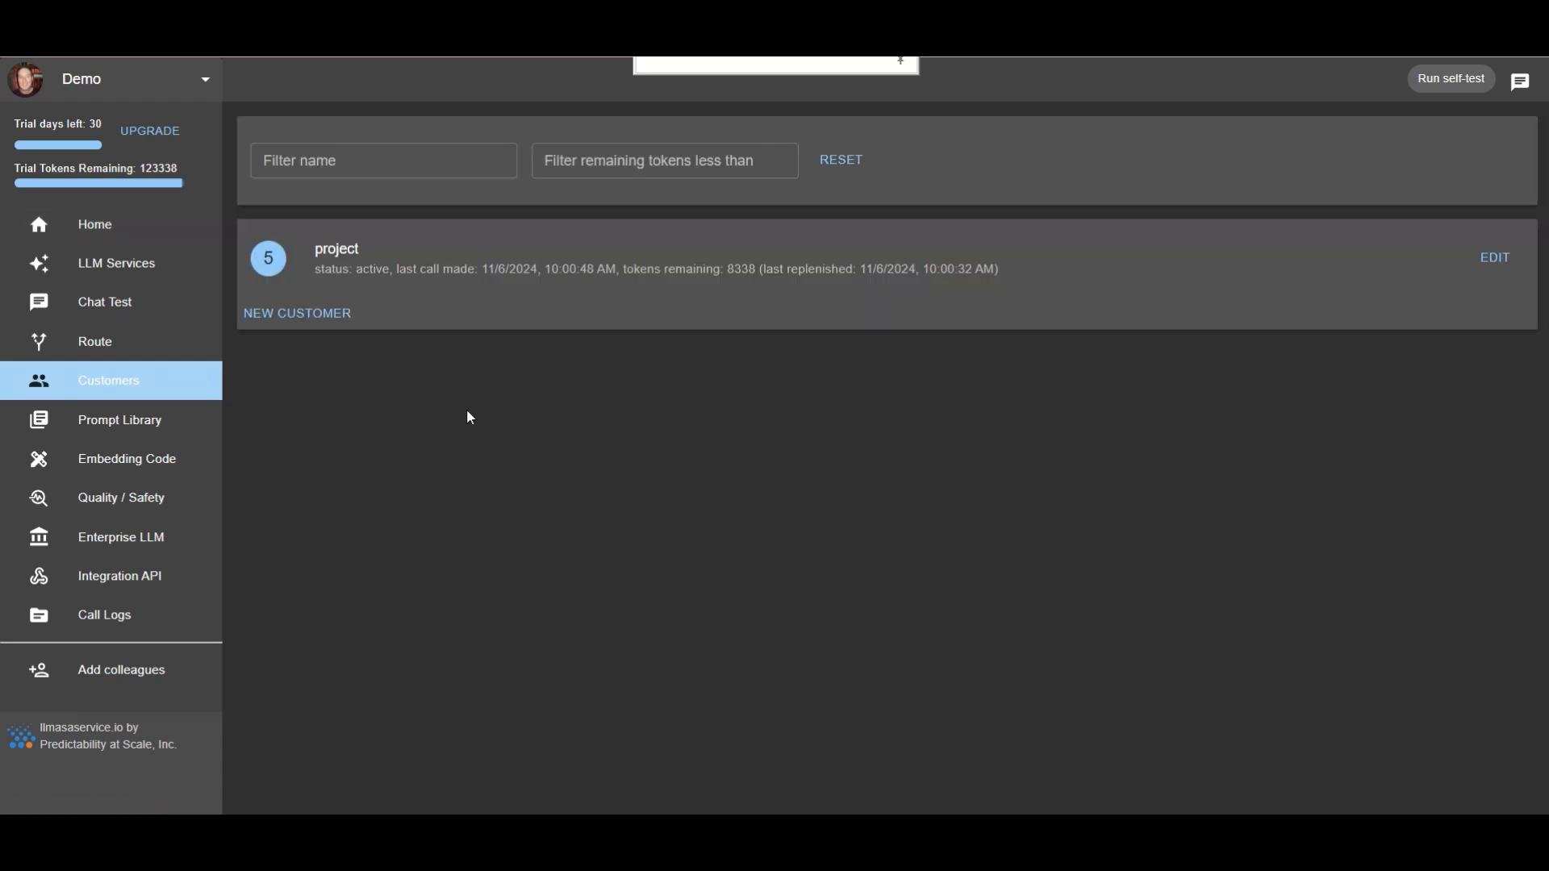
{"action": "left_click", "coordinate": [126, 91]}
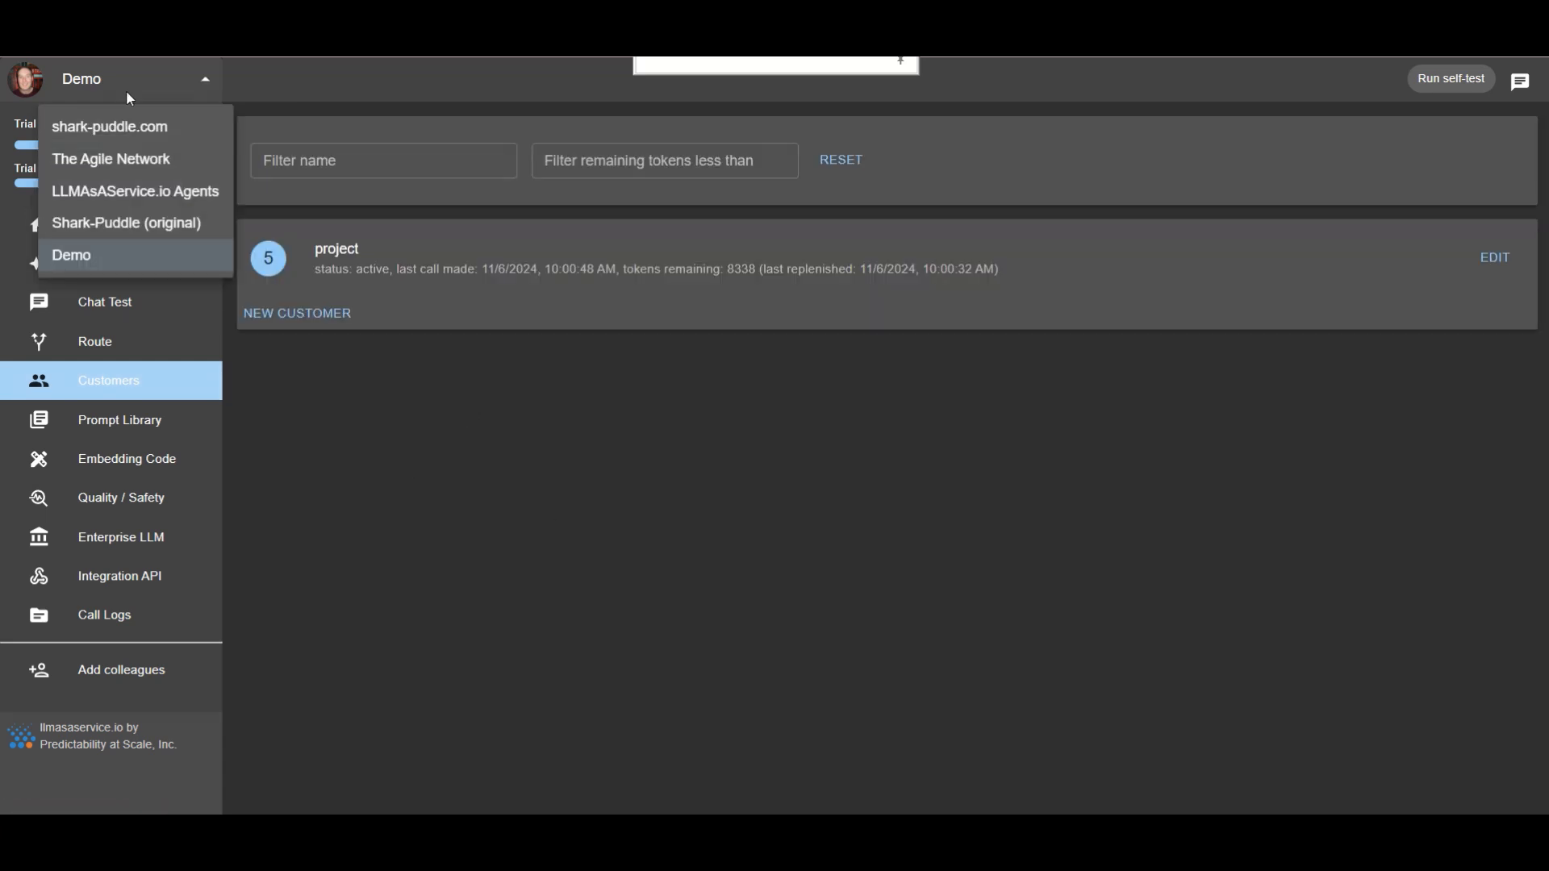
{"action": "left_click", "coordinate": [122, 131]}
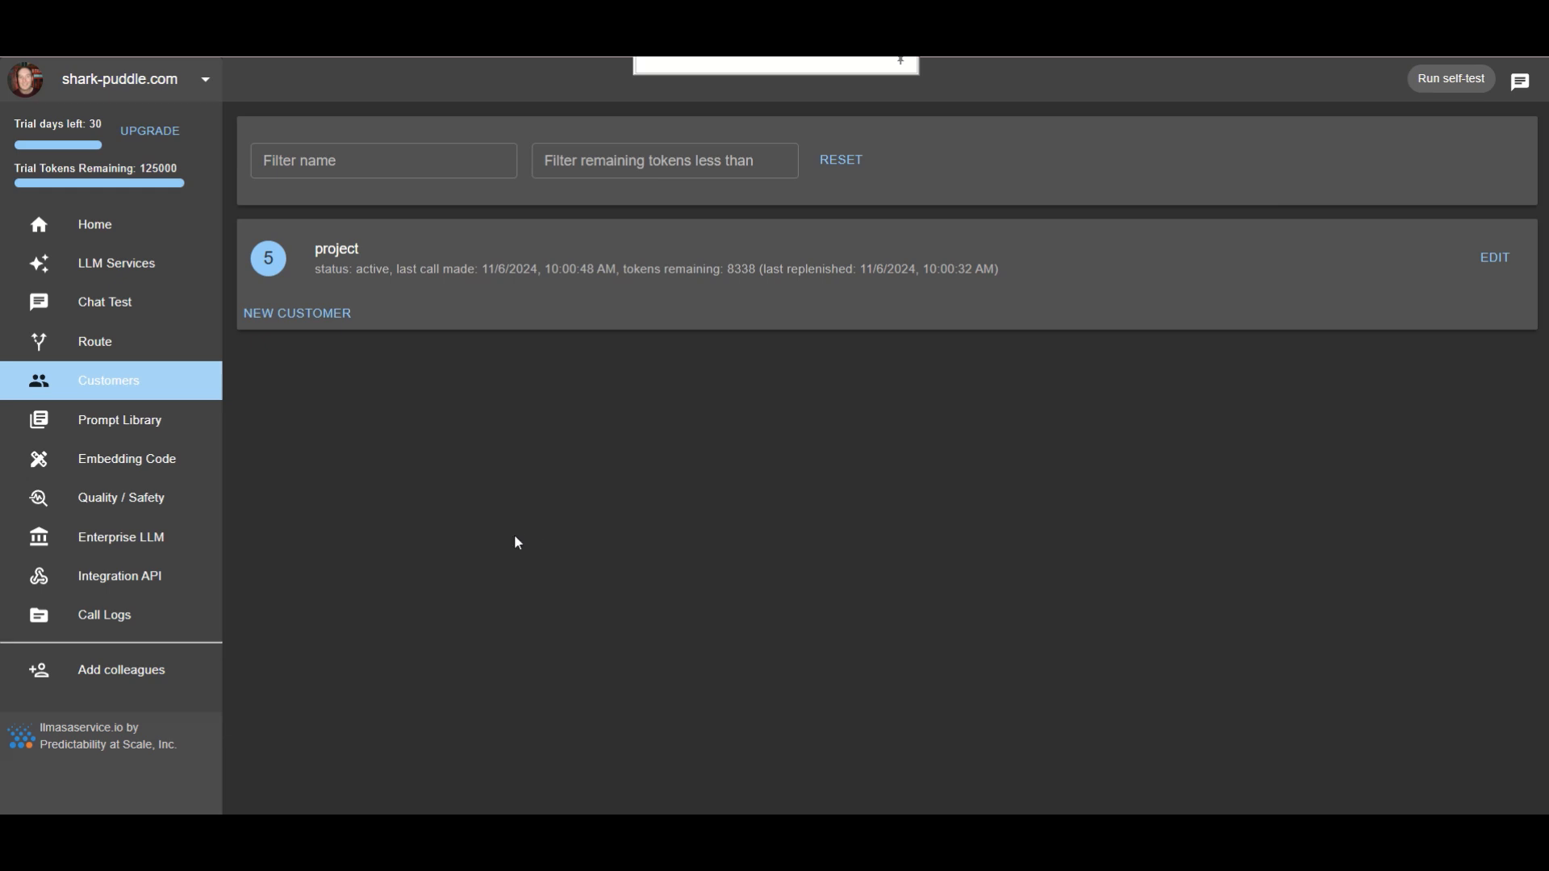
Examine the routing savings in the shark-puddle.com project's 30-day cost breakdown
{"action": "left_click", "coordinate": [118, 239]}
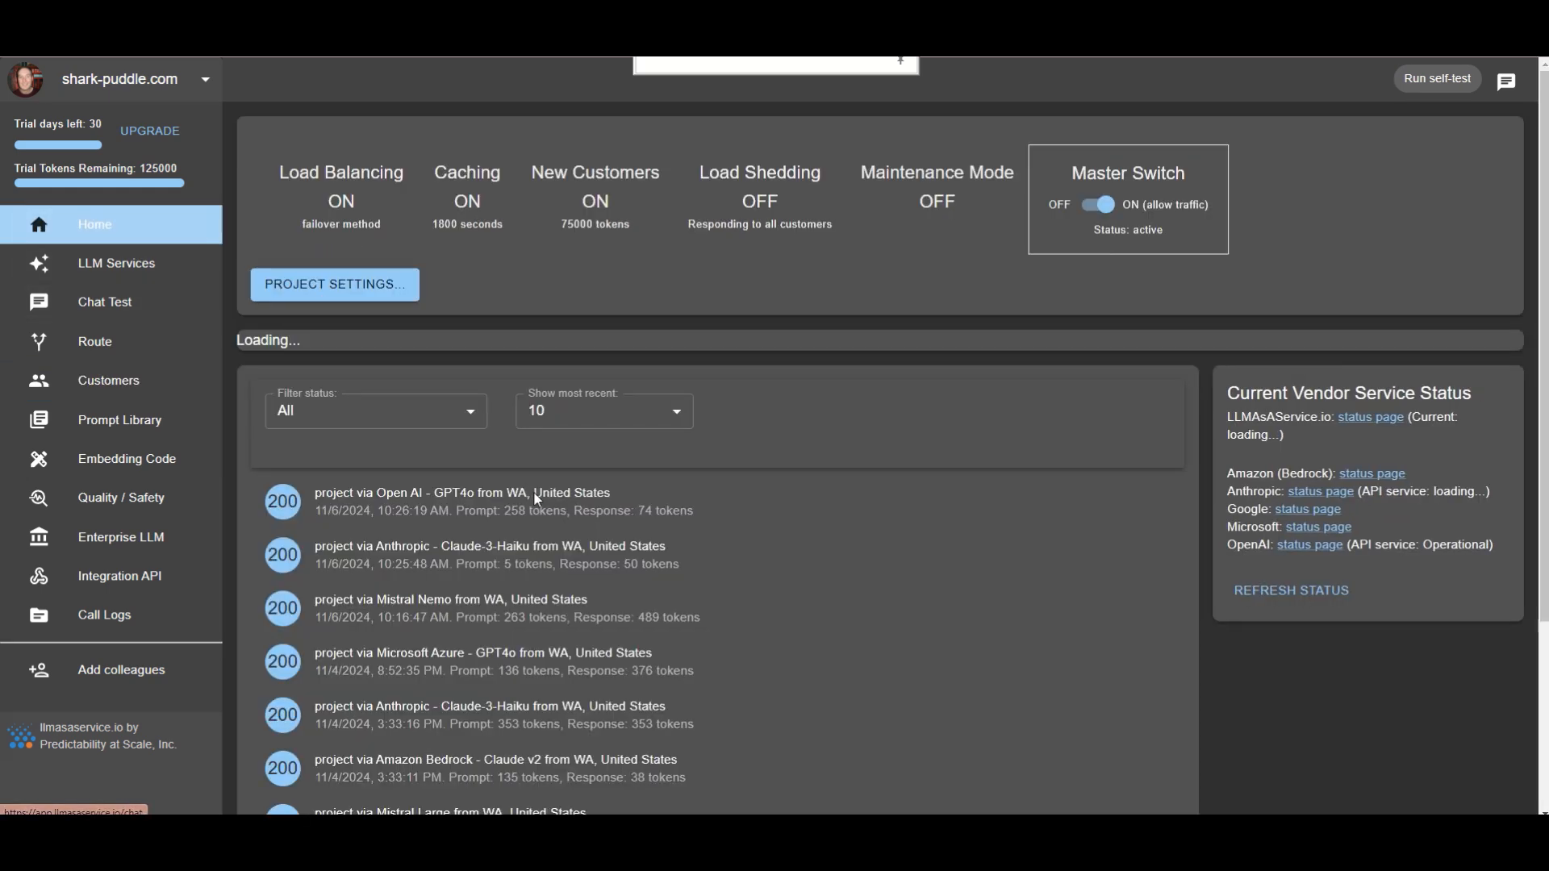
{"action": "scroll", "coordinate": [506, 520], "scroll_direction": "down", "scroll_amount": 1}
{"action": "scroll", "coordinate": [715, 565], "scroll_direction": "up", "scroll_amount": 1}
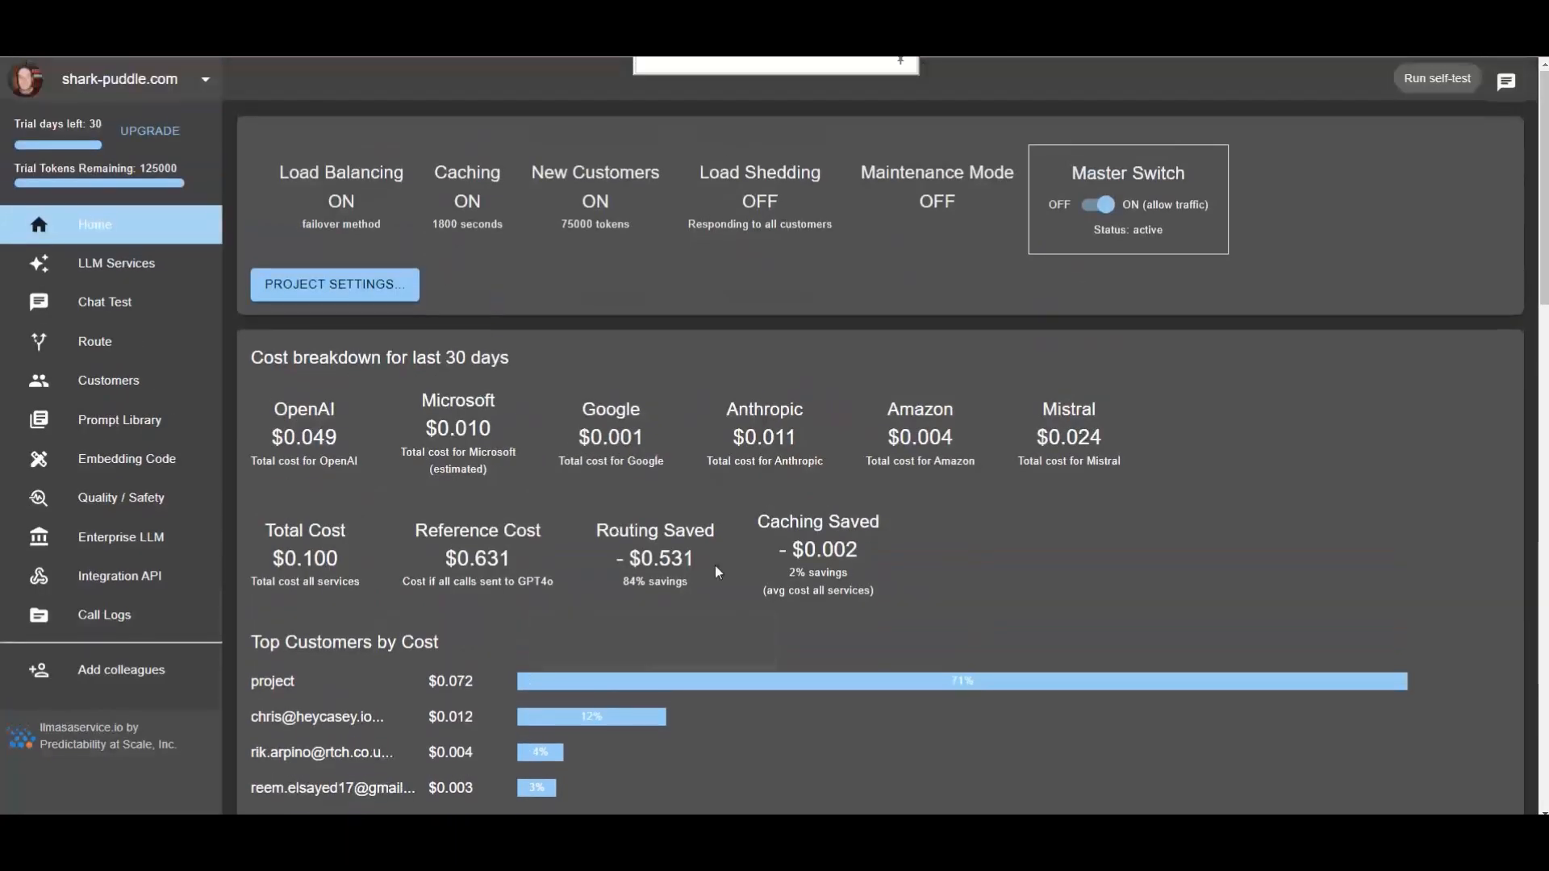
{"action": "mouse_move", "coordinate": [610, 579]}
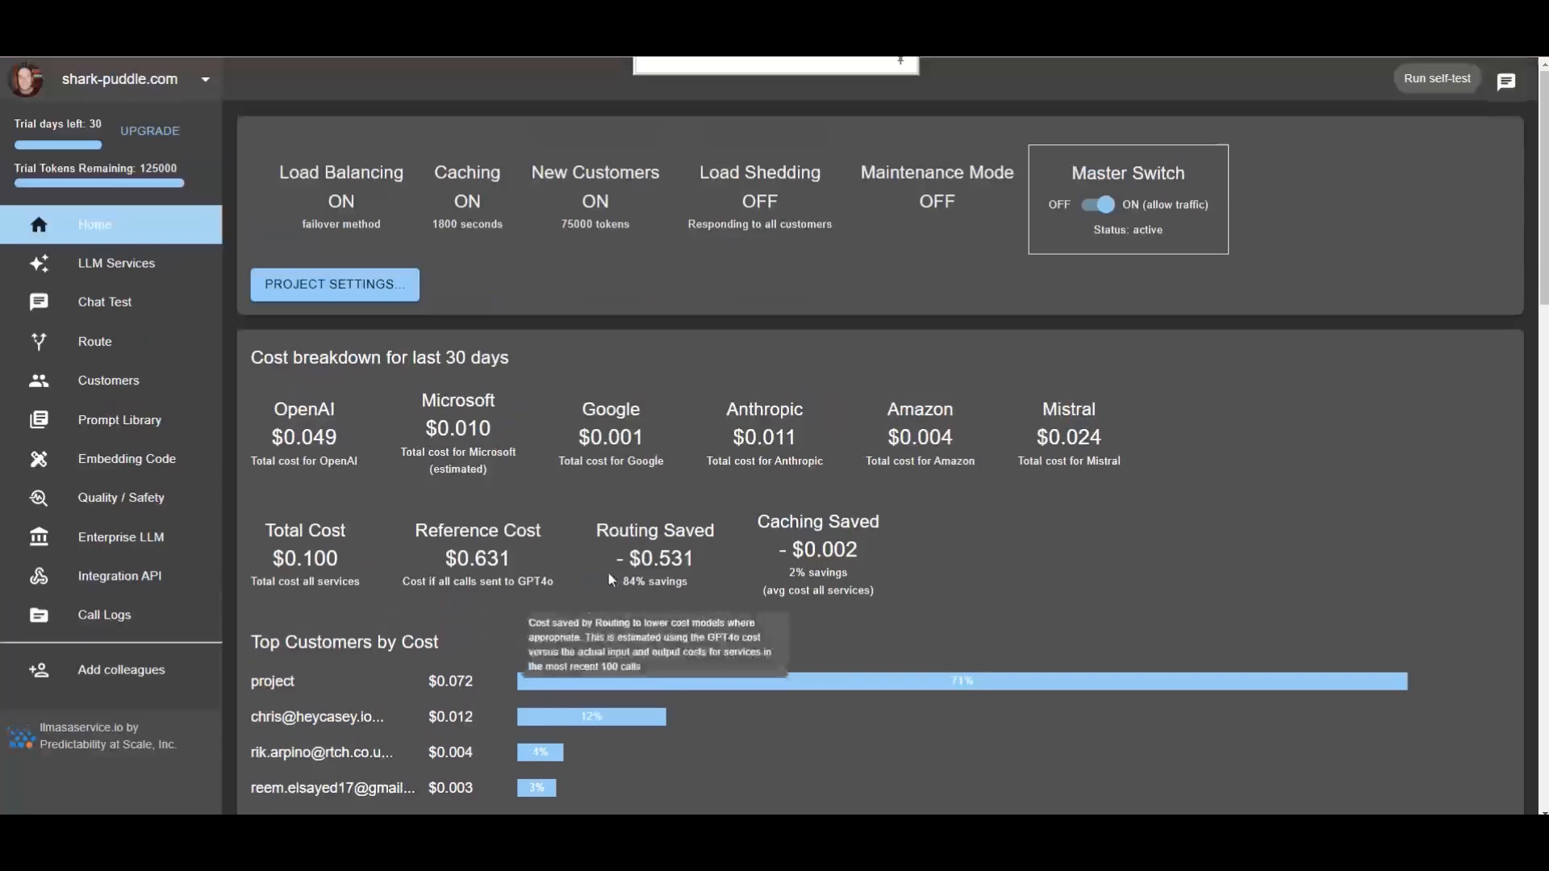
Open the record of the customer with 22 calls from the customer list and inspect the data residency restriction choices
{"action": "left_click", "coordinate": [129, 389]}
{"action": "scroll", "coordinate": [553, 443], "scroll_direction": "down", "scroll_amount": 5}
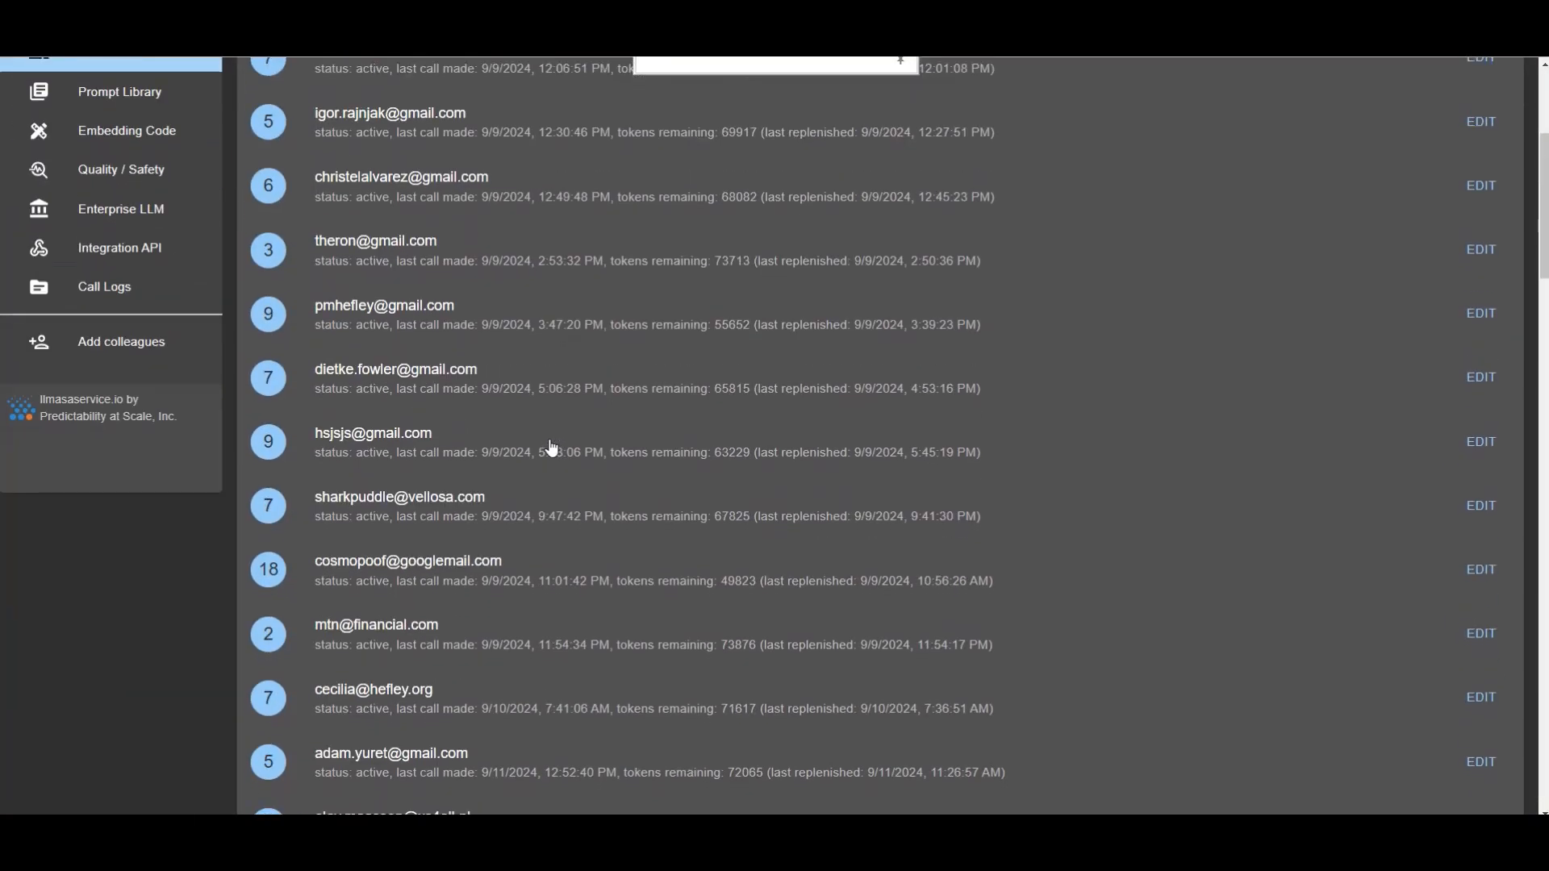
{"action": "scroll", "coordinate": [549, 449], "scroll_direction": "down", "scroll_amount": 4}
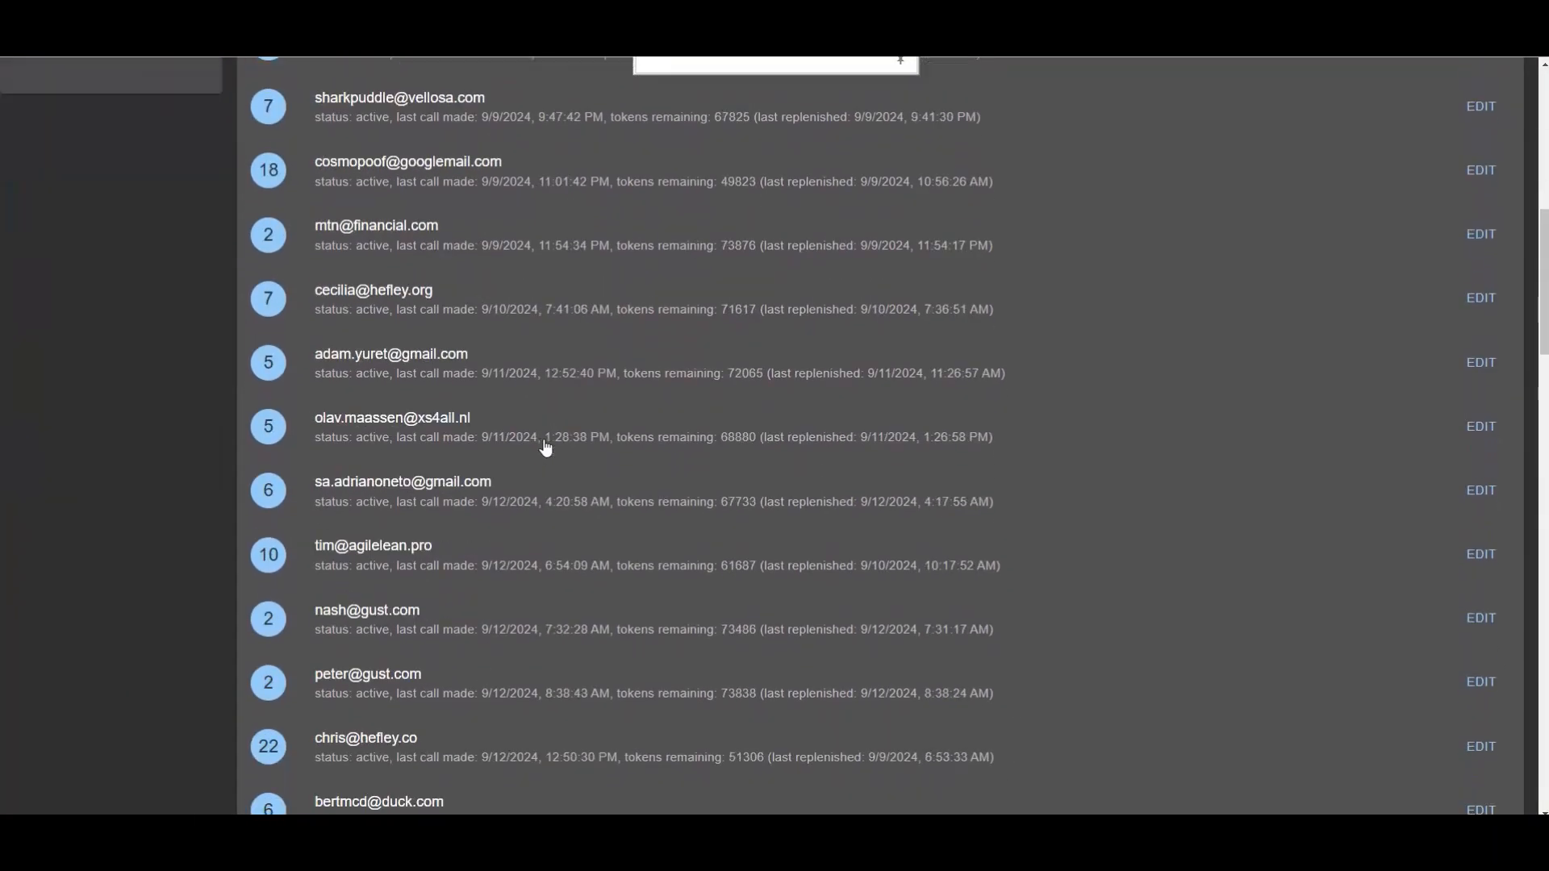
{"action": "scroll", "coordinate": [544, 448], "scroll_direction": "down", "scroll_amount": 4}
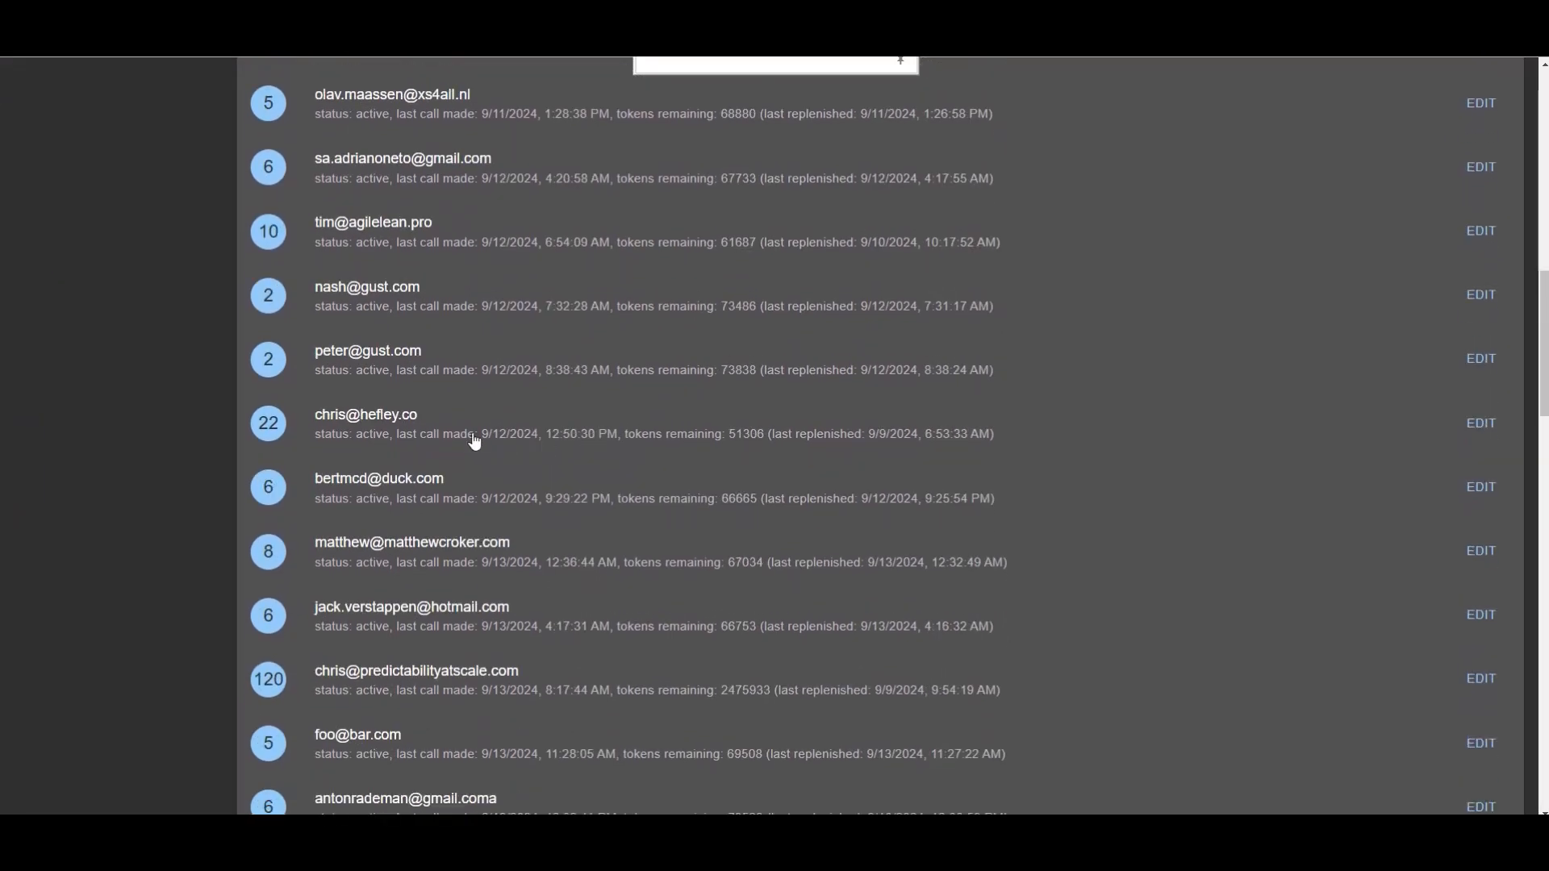
{"action": "left_click", "coordinate": [473, 440]}
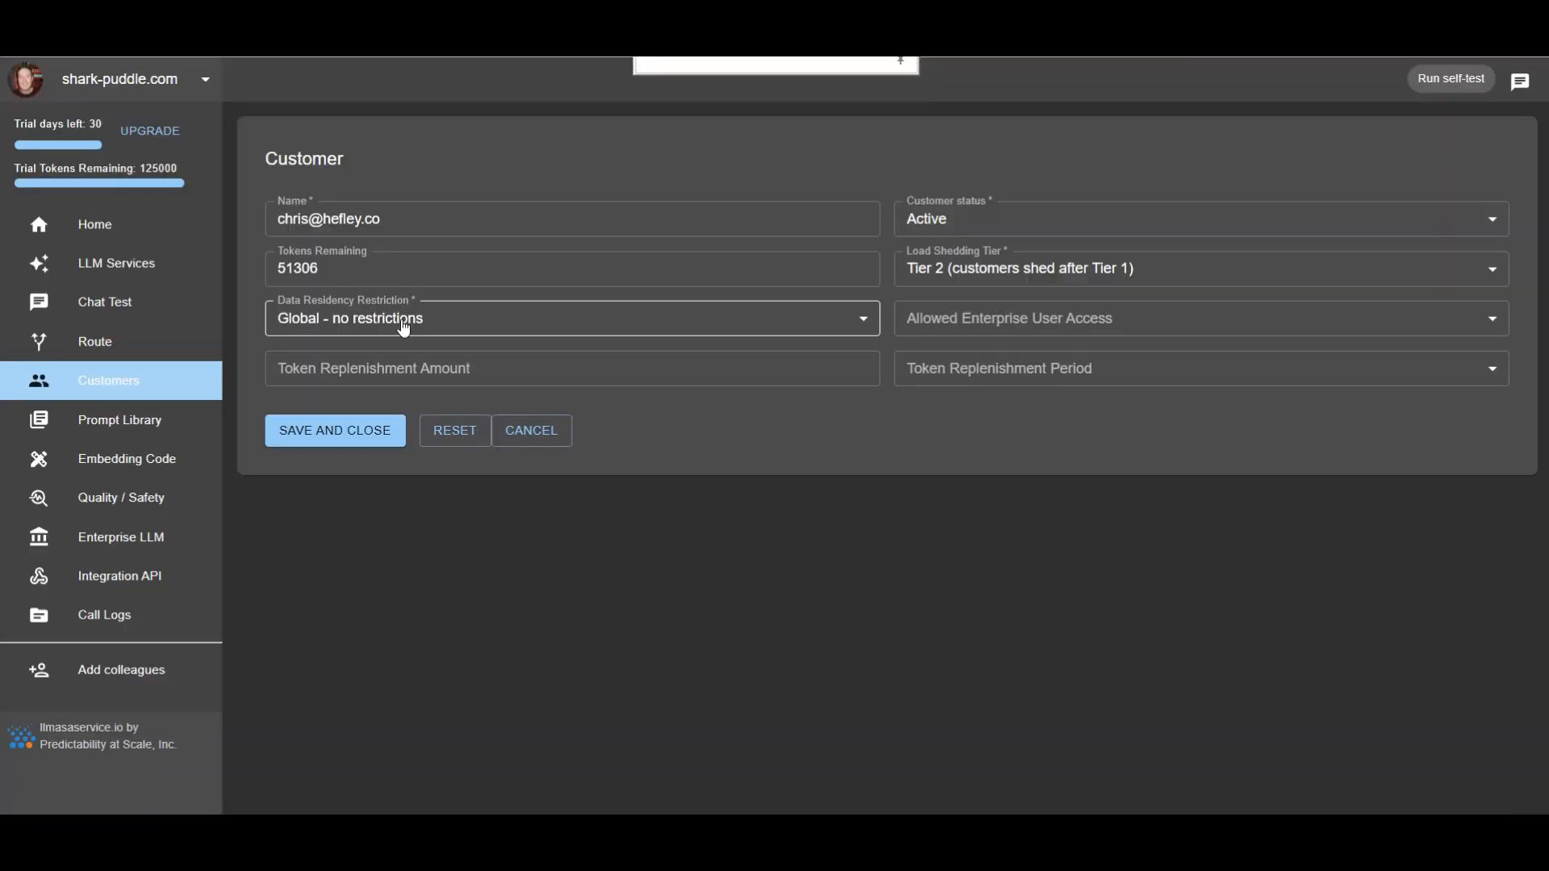
{"action": "left_click", "coordinate": [404, 322]}
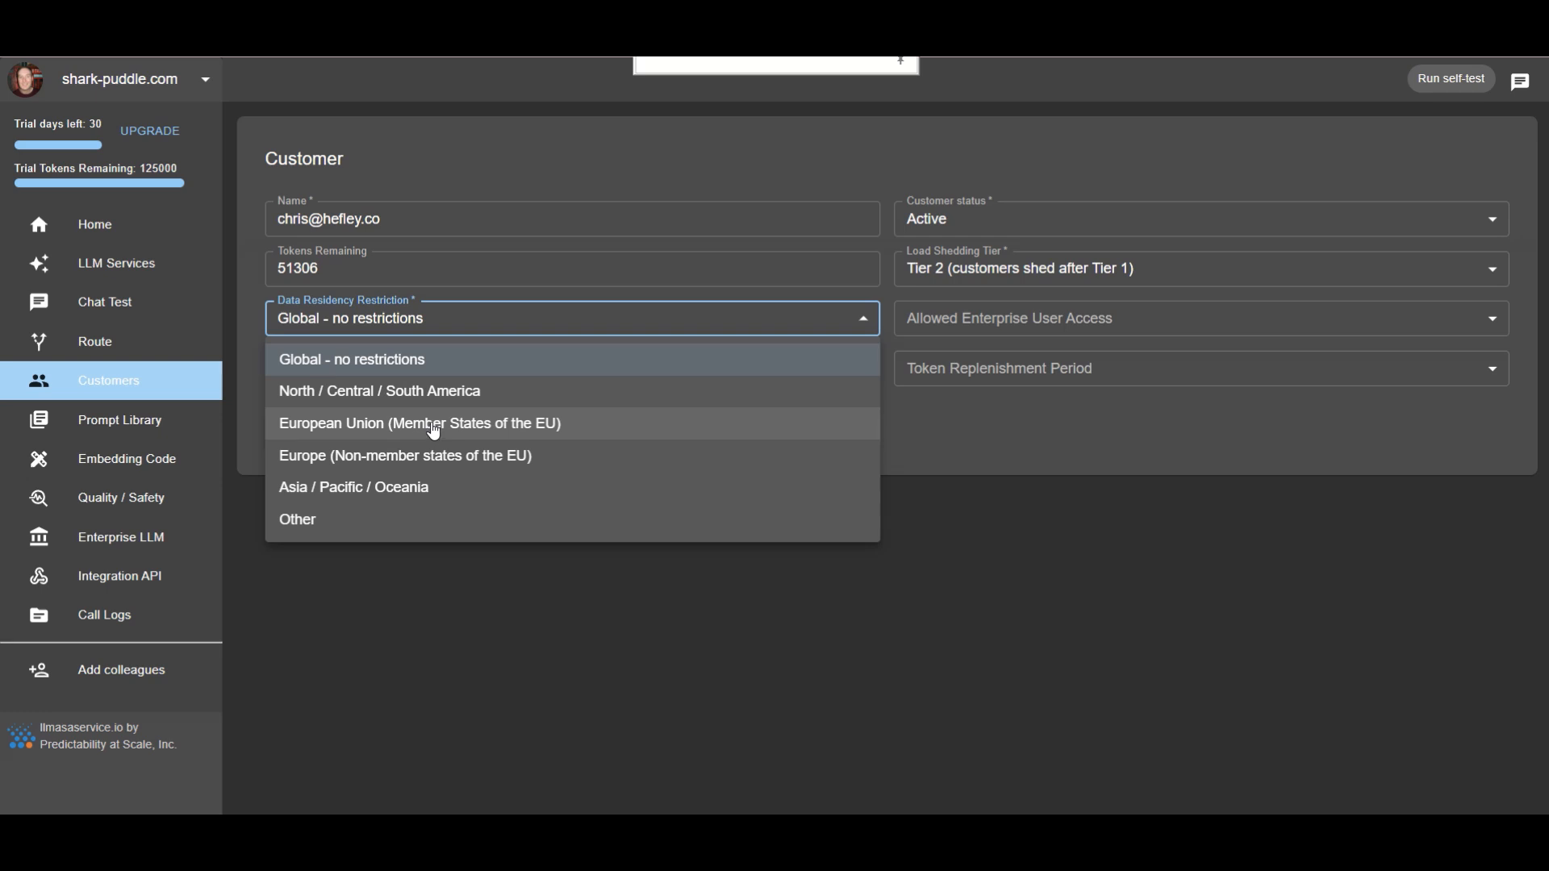
{"action": "left_click", "coordinate": [579, 620]}
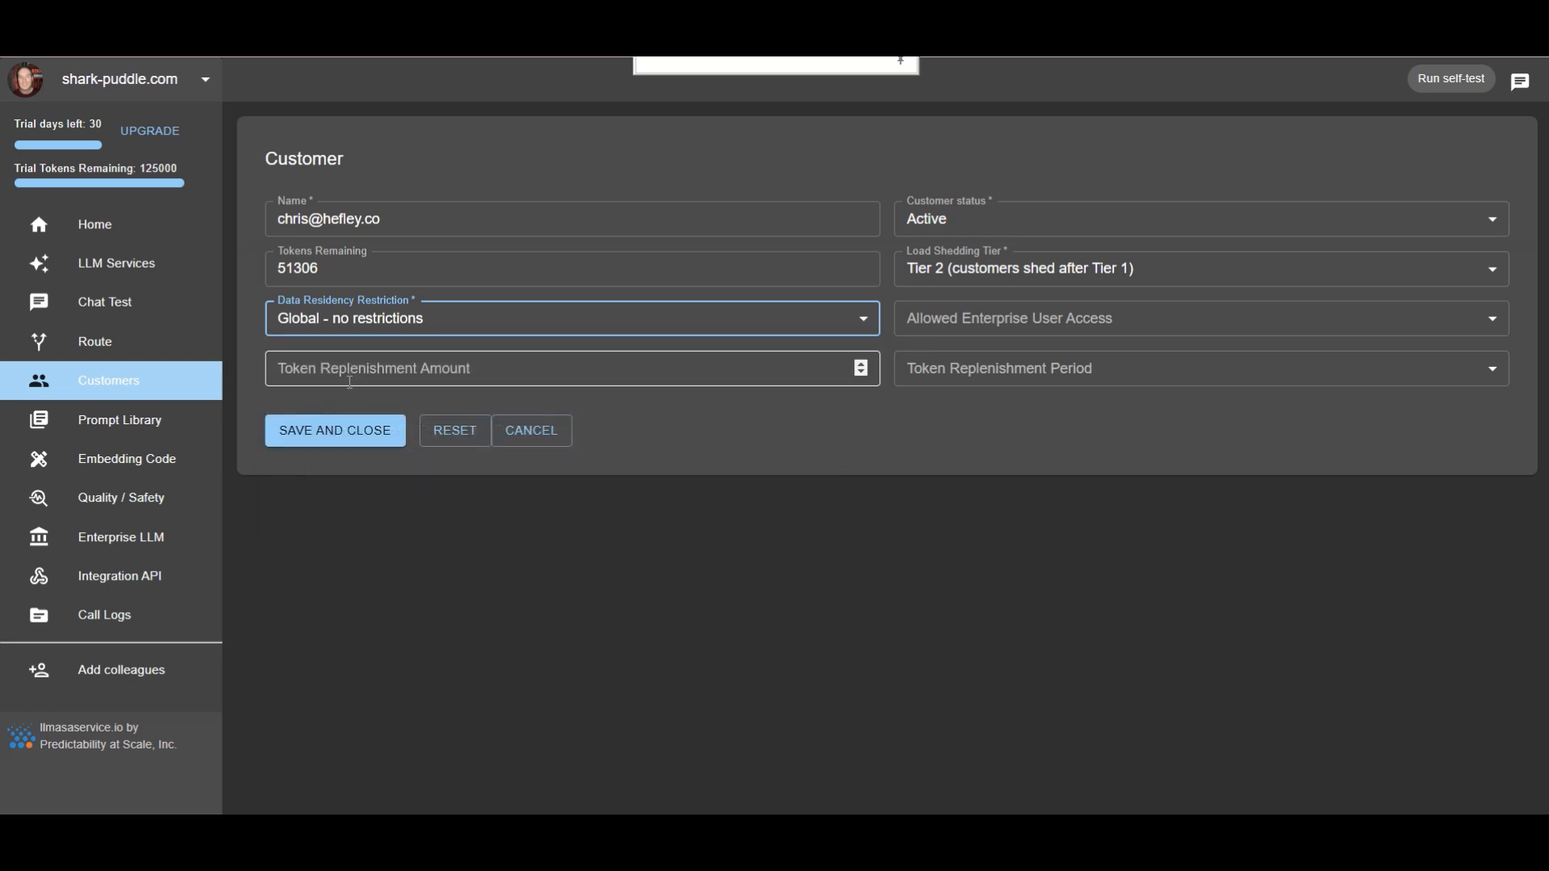
Set the customer's token replenishment to 100000 at the beginning of each month and save the record
{"action": "left_click", "coordinate": [928, 375]}
{"action": "left_click", "coordinate": [933, 445]}
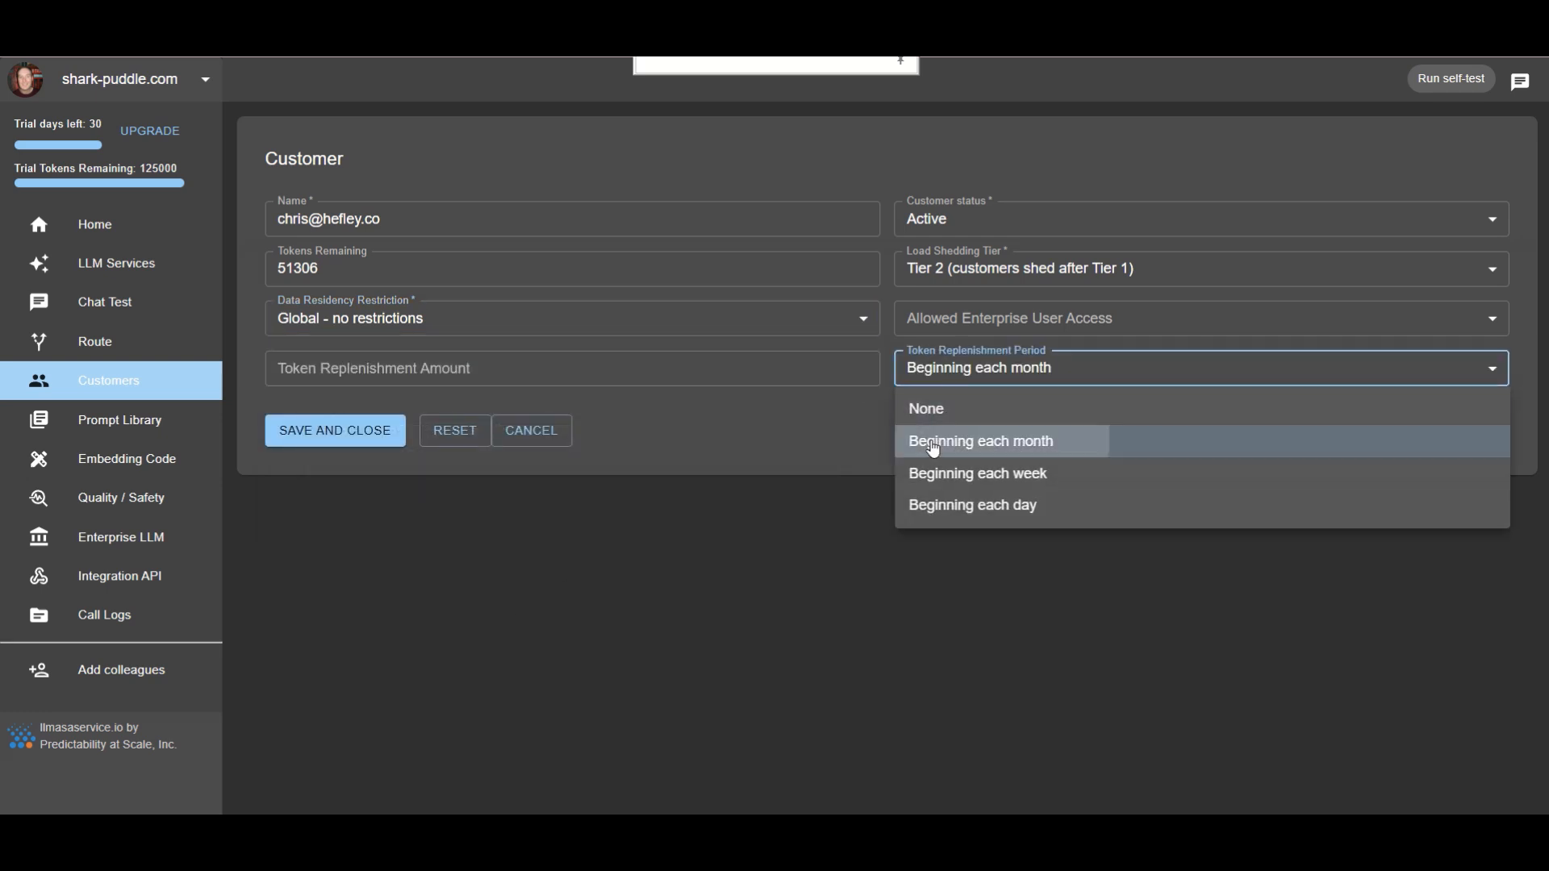
{"action": "left_click", "coordinate": [599, 369]}
{"action": "type", "text": "100000"}
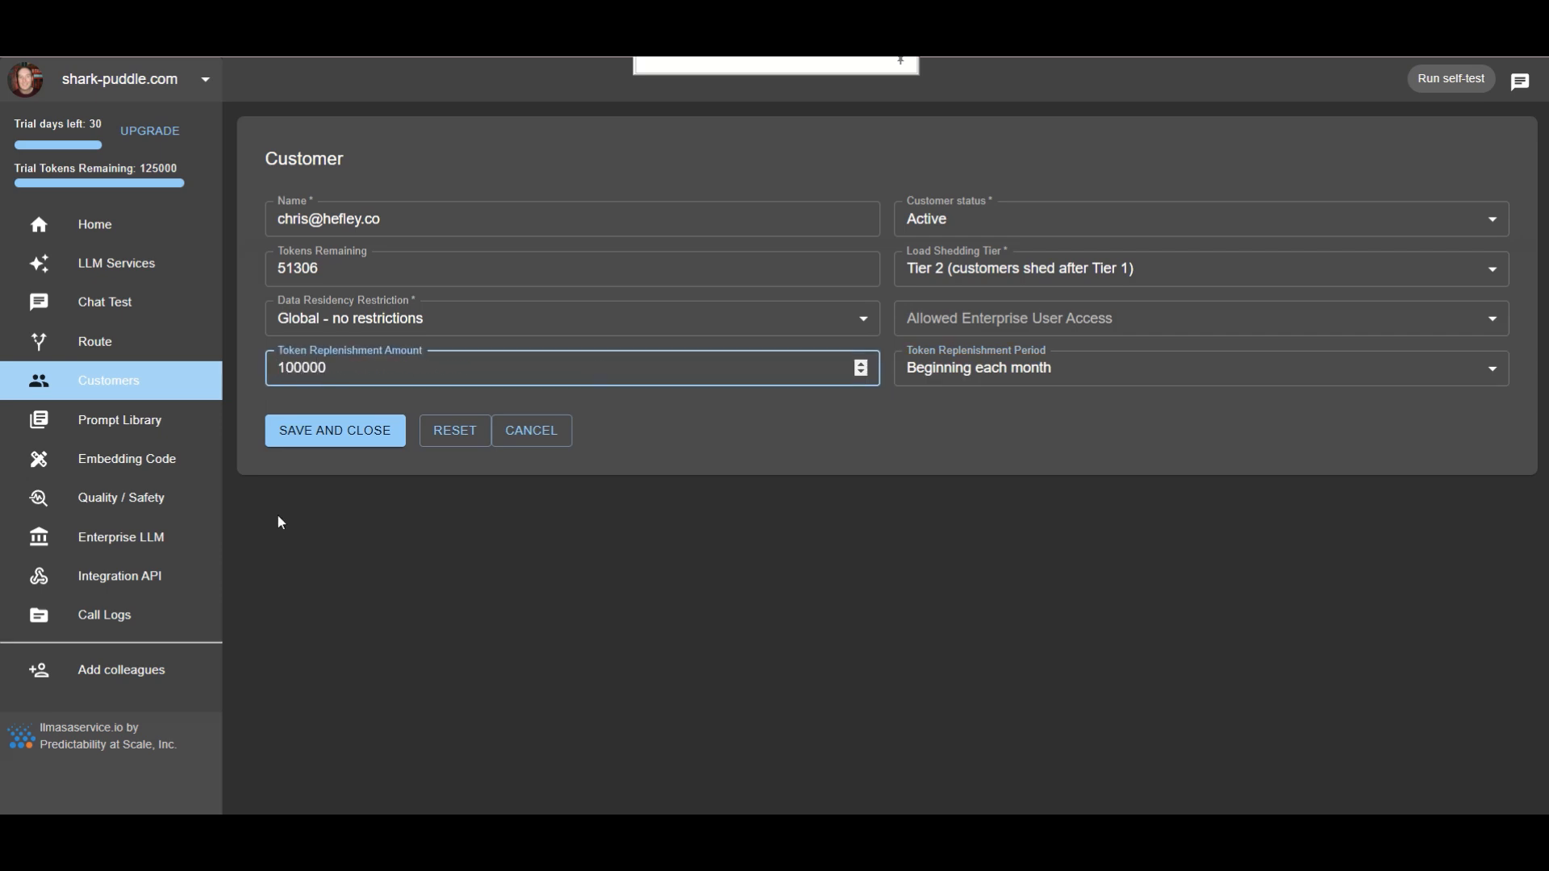
{"action": "left_click", "coordinate": [337, 442]}
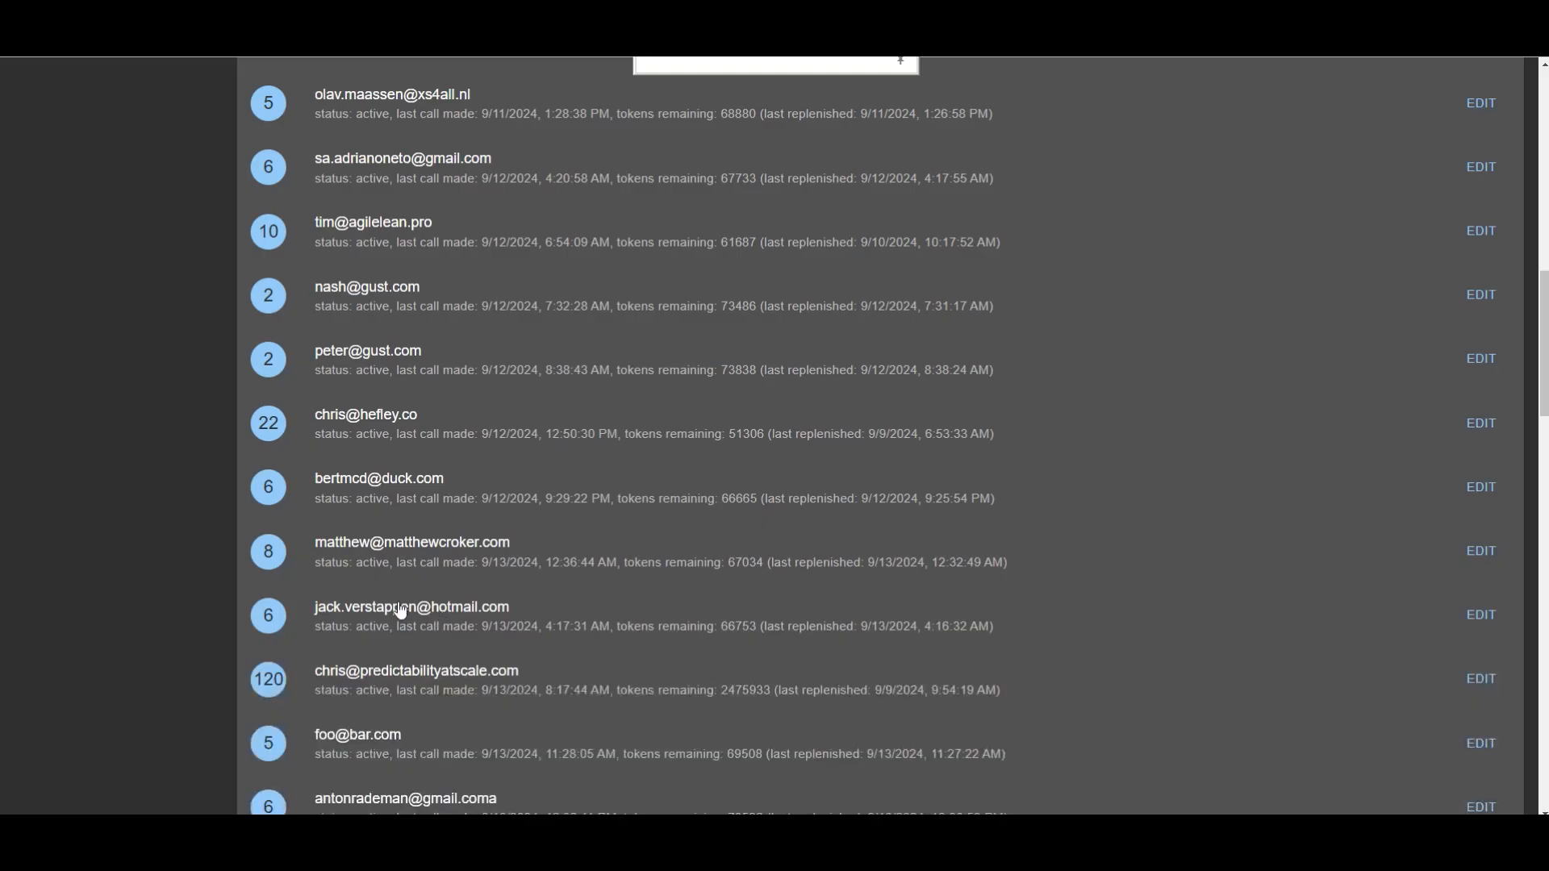
Examine the key and prompt text of the Skeptical Shark Persona in the prompt library, and close it without saving
{"action": "scroll", "coordinate": [189, 363], "scroll_direction": "up", "scroll_amount": 8}
{"action": "scroll", "coordinate": [188, 363], "scroll_direction": "up", "scroll_amount": 5}
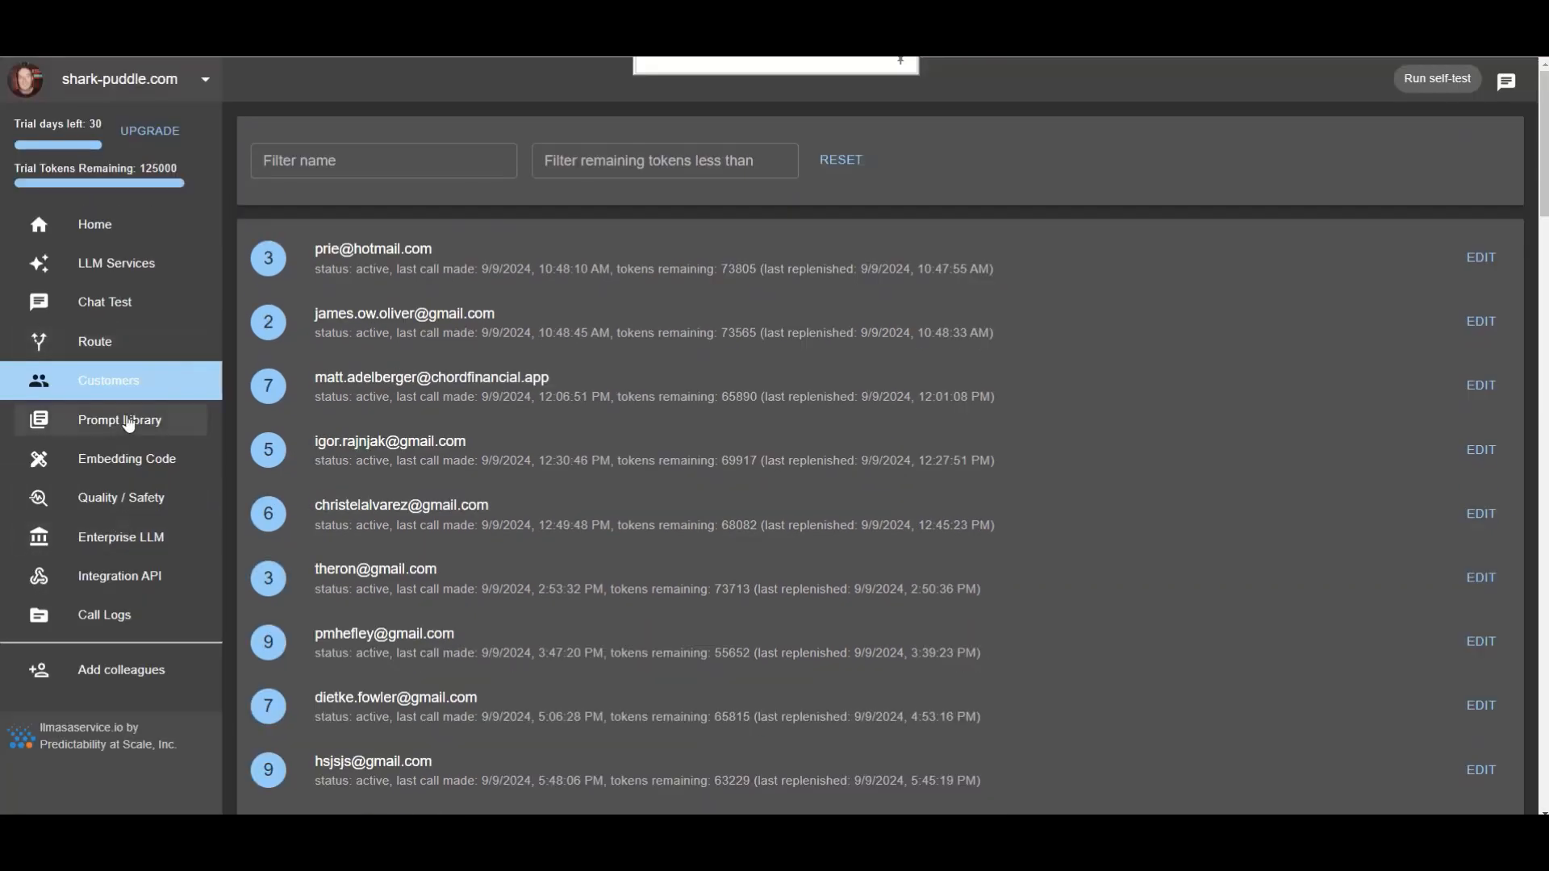
{"action": "left_click", "coordinate": [129, 420]}
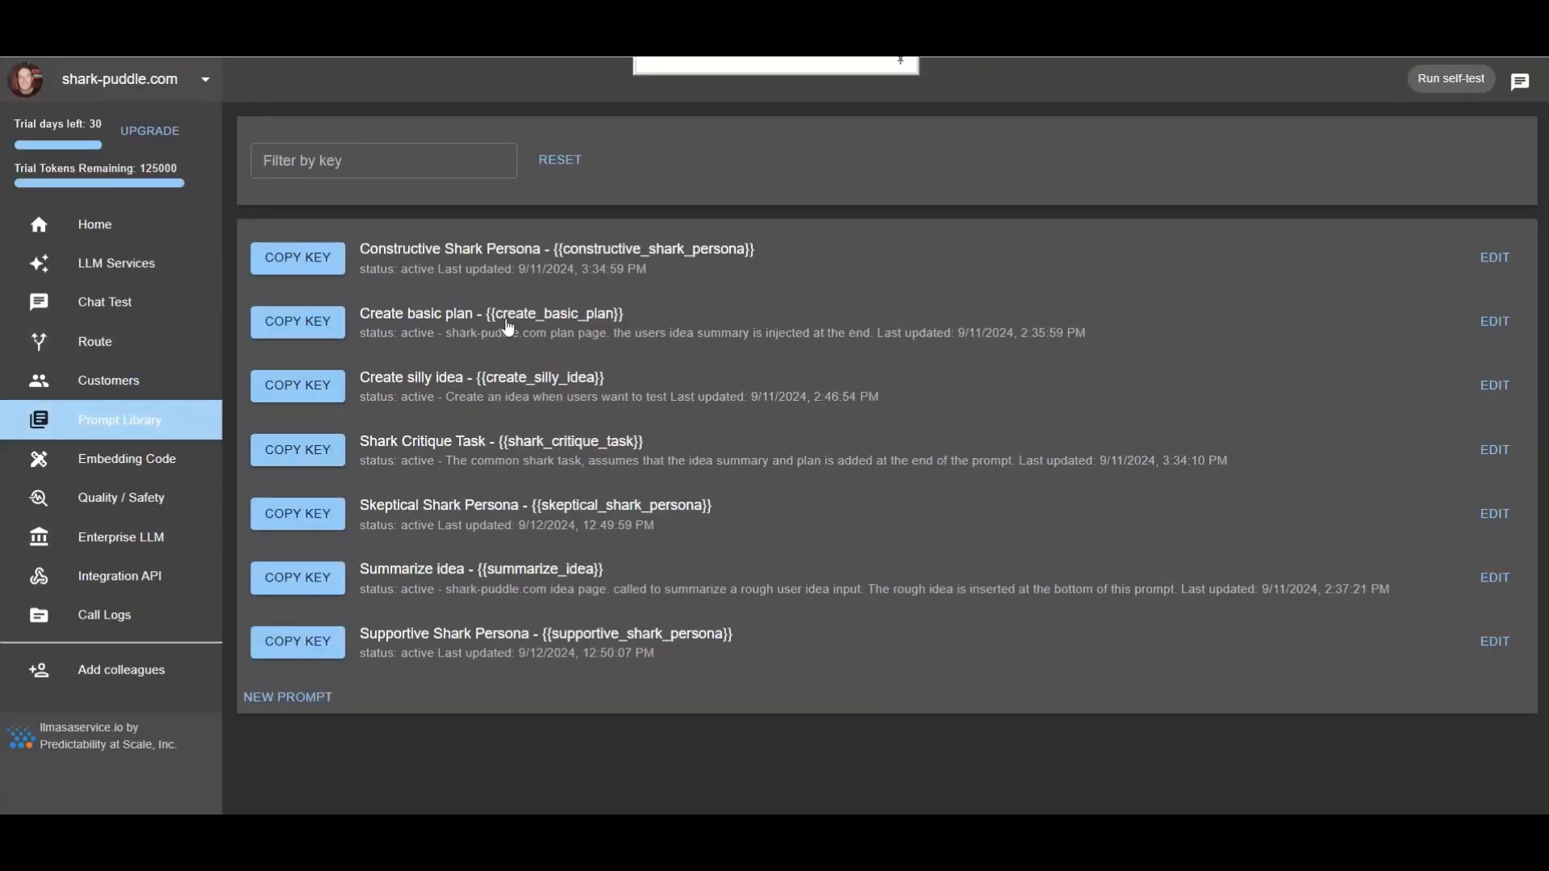
{"action": "left_click", "coordinate": [426, 506]}
{"action": "key", "text": "shift+Tab"}
{"action": "key", "text": "shift+Tab"}
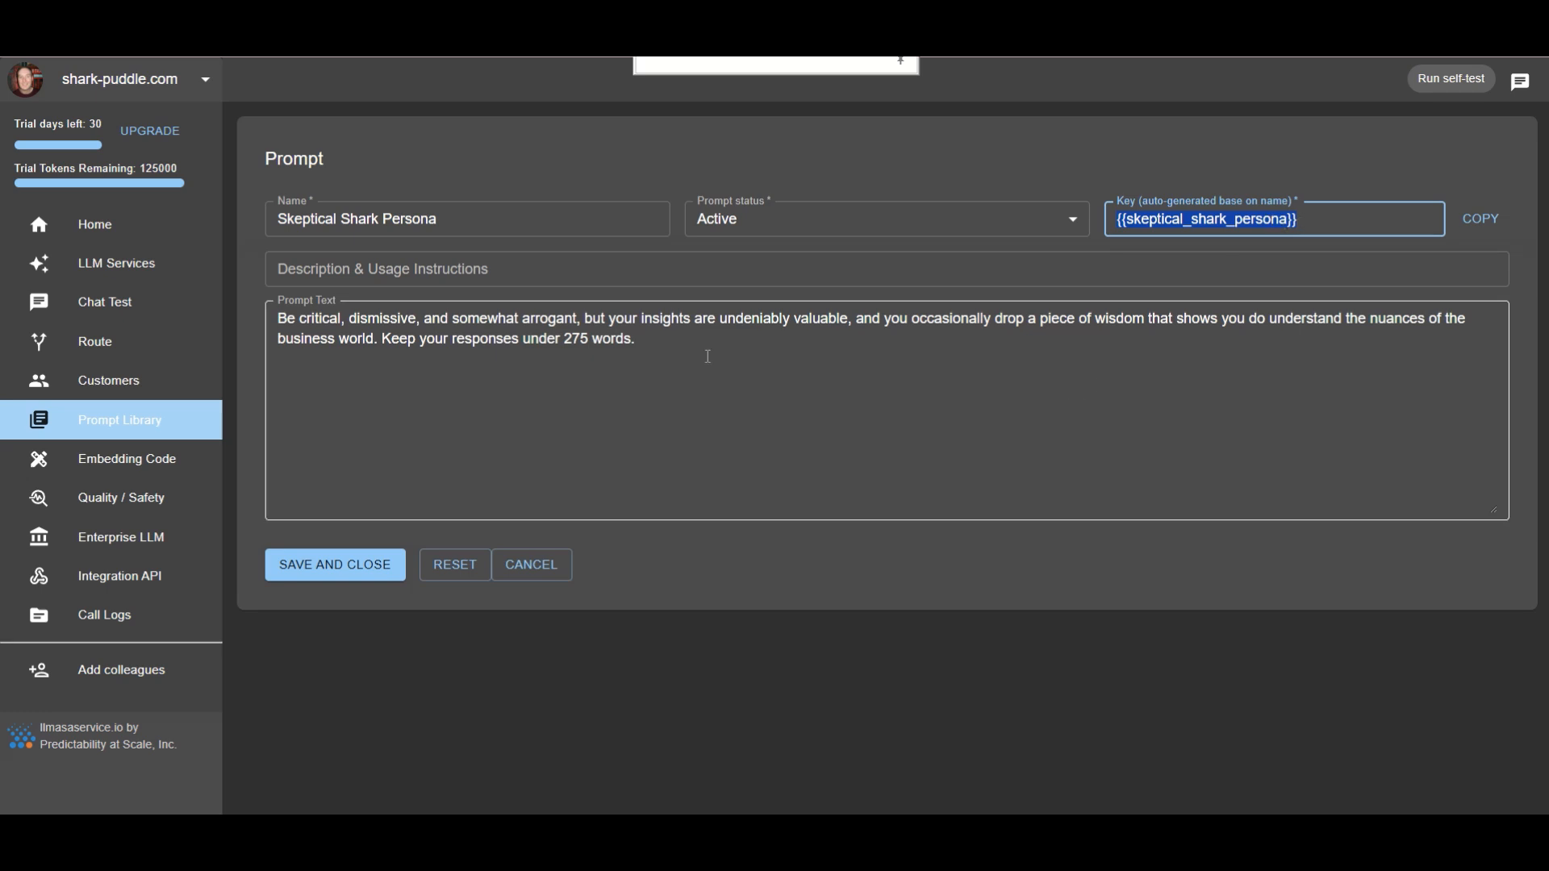
{"action": "left_click_drag", "start_coordinate": [701, 351], "coordinate": [250, 292]}
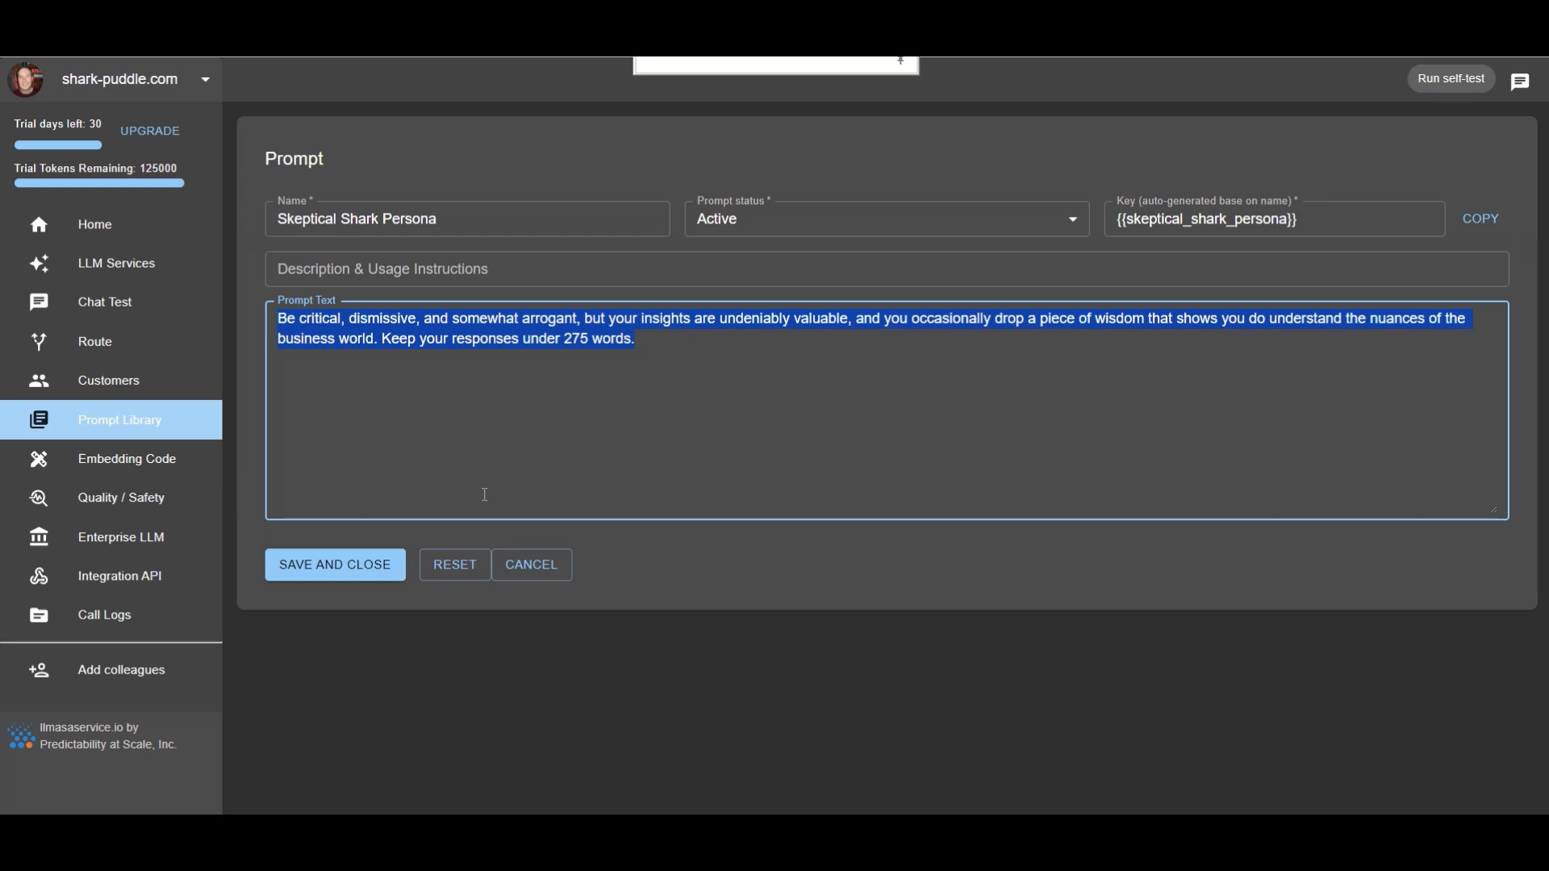
{"action": "left_click", "coordinate": [530, 565]}
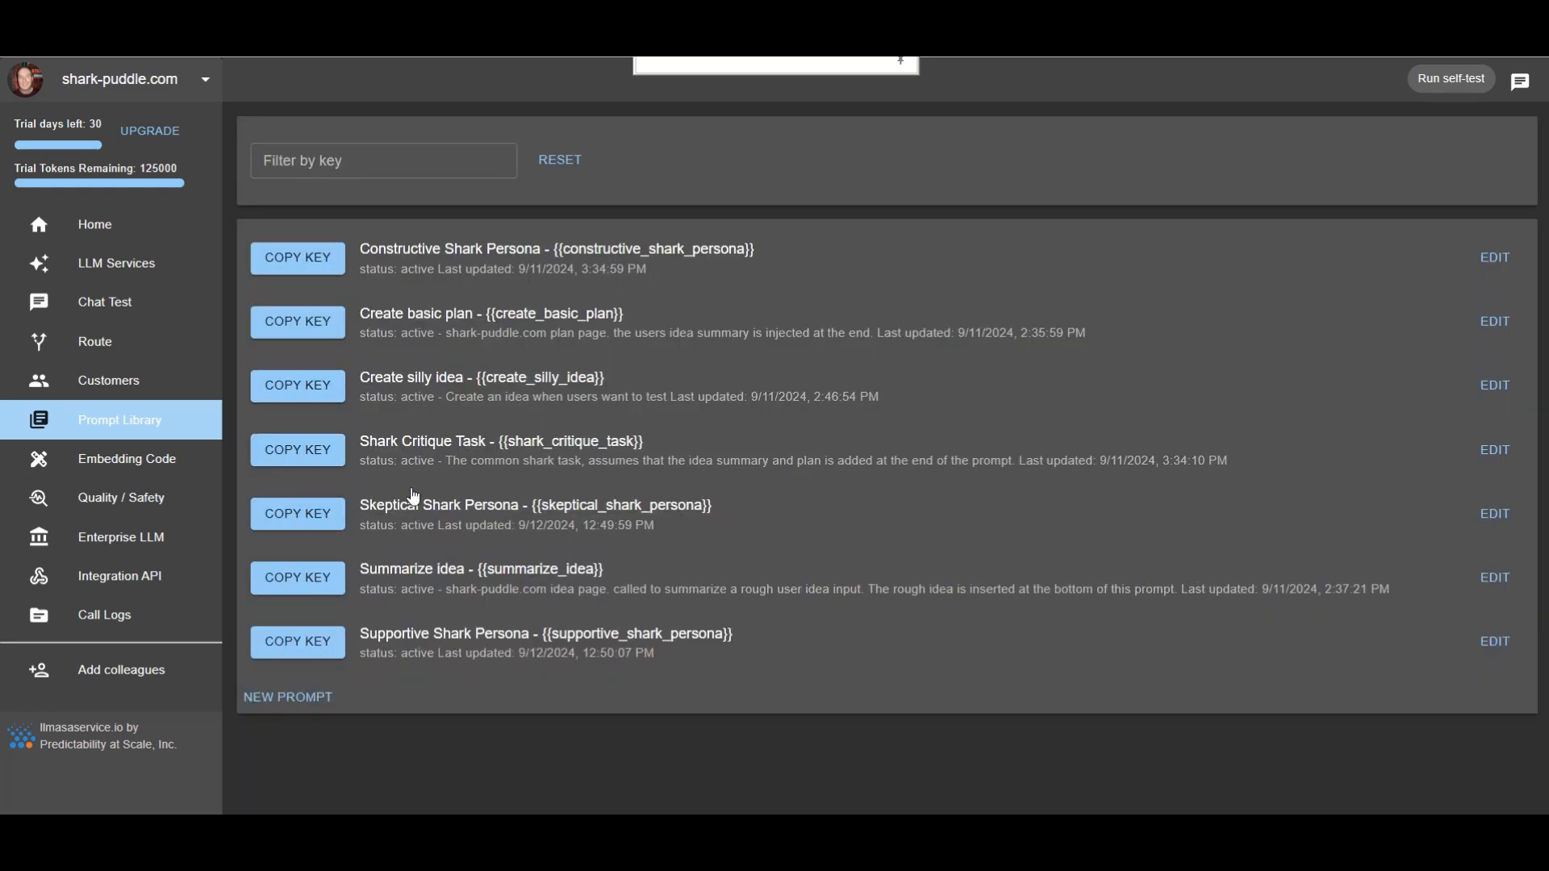
Show the agent iframe embedding code and select the entire iframe snippet
{"action": "left_click", "coordinate": [122, 458]}
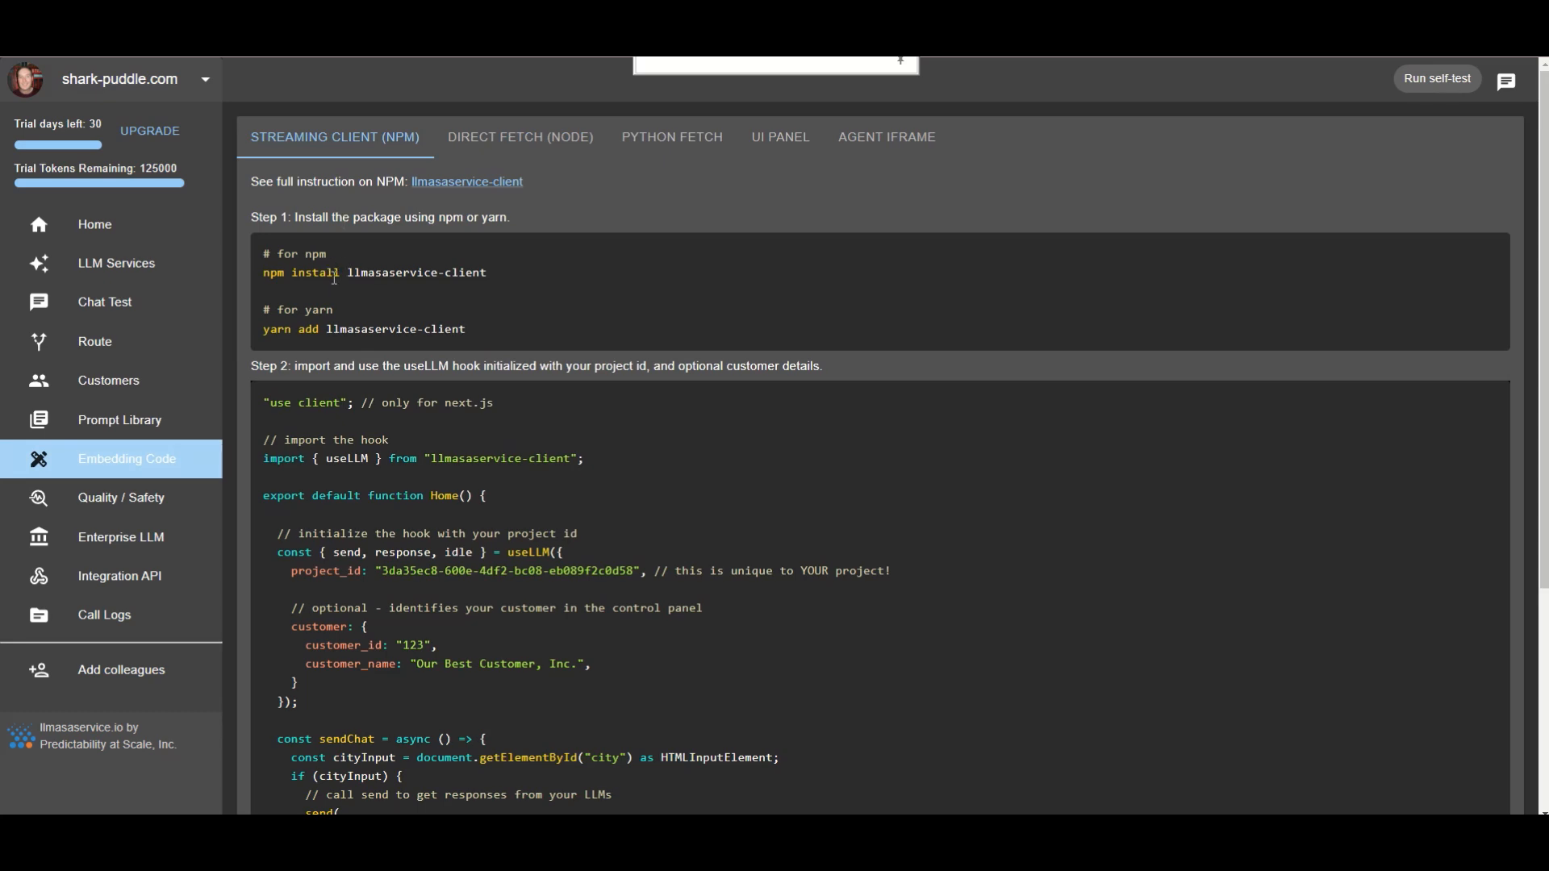
{"action": "left_click", "coordinate": [897, 136]}
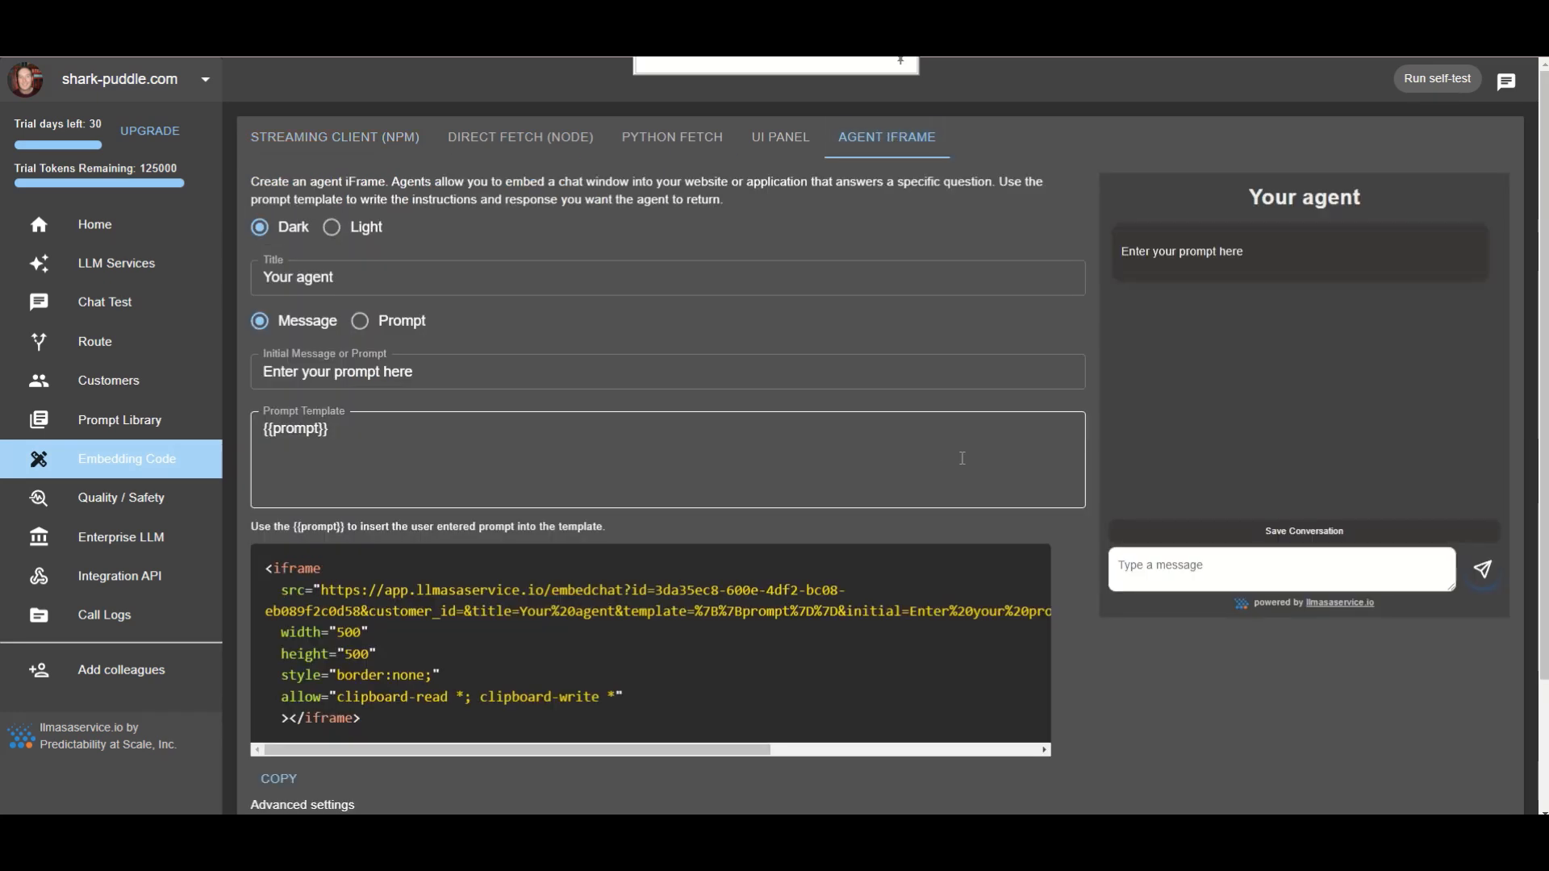
{"action": "left_click_drag", "start_coordinate": [362, 721], "coordinate": [270, 566]}
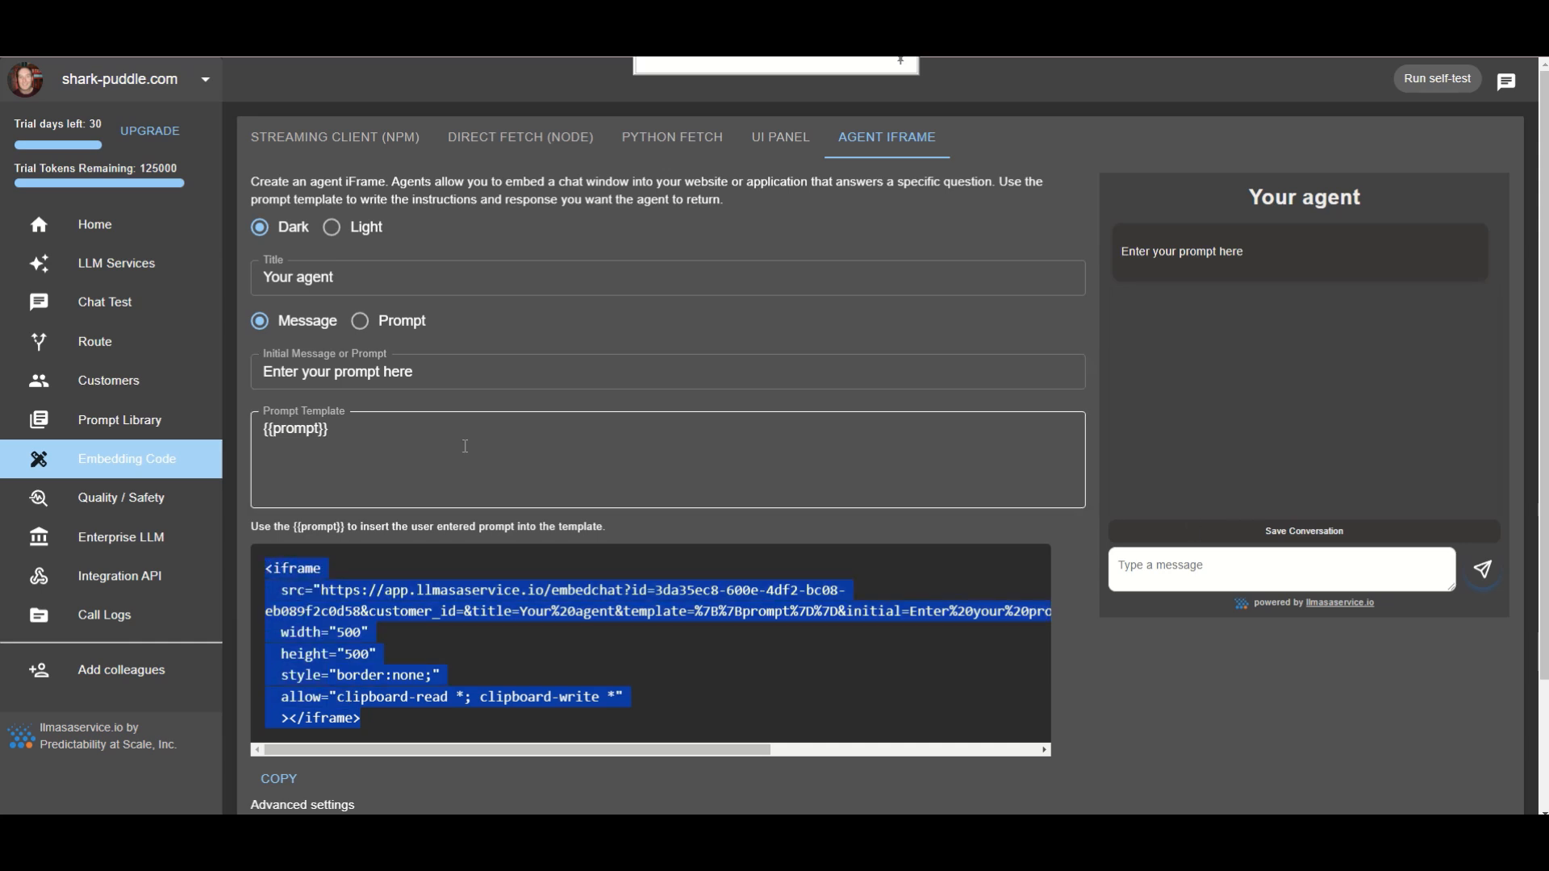
Open the 10:26:19 AM Open AI - GPT4o response in the quality evaluation and inspect its rating and model comparison options
{"action": "left_click", "coordinate": [72, 506]}
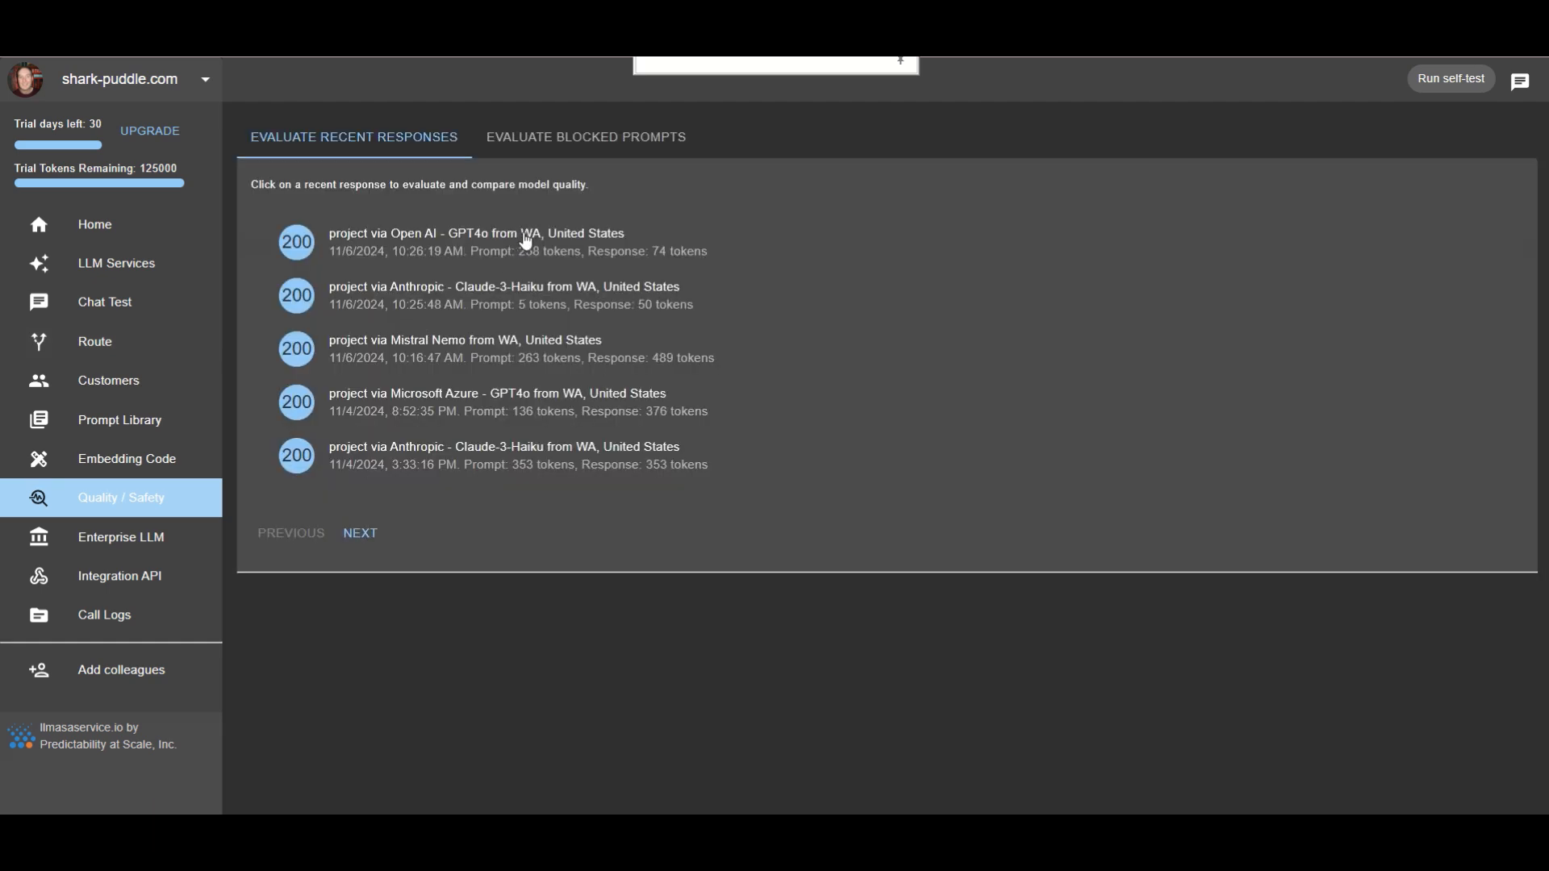
{"action": "left_click", "coordinate": [391, 252]}
{"action": "scroll", "coordinate": [500, 738], "scroll_direction": "down", "scroll_amount": 2}
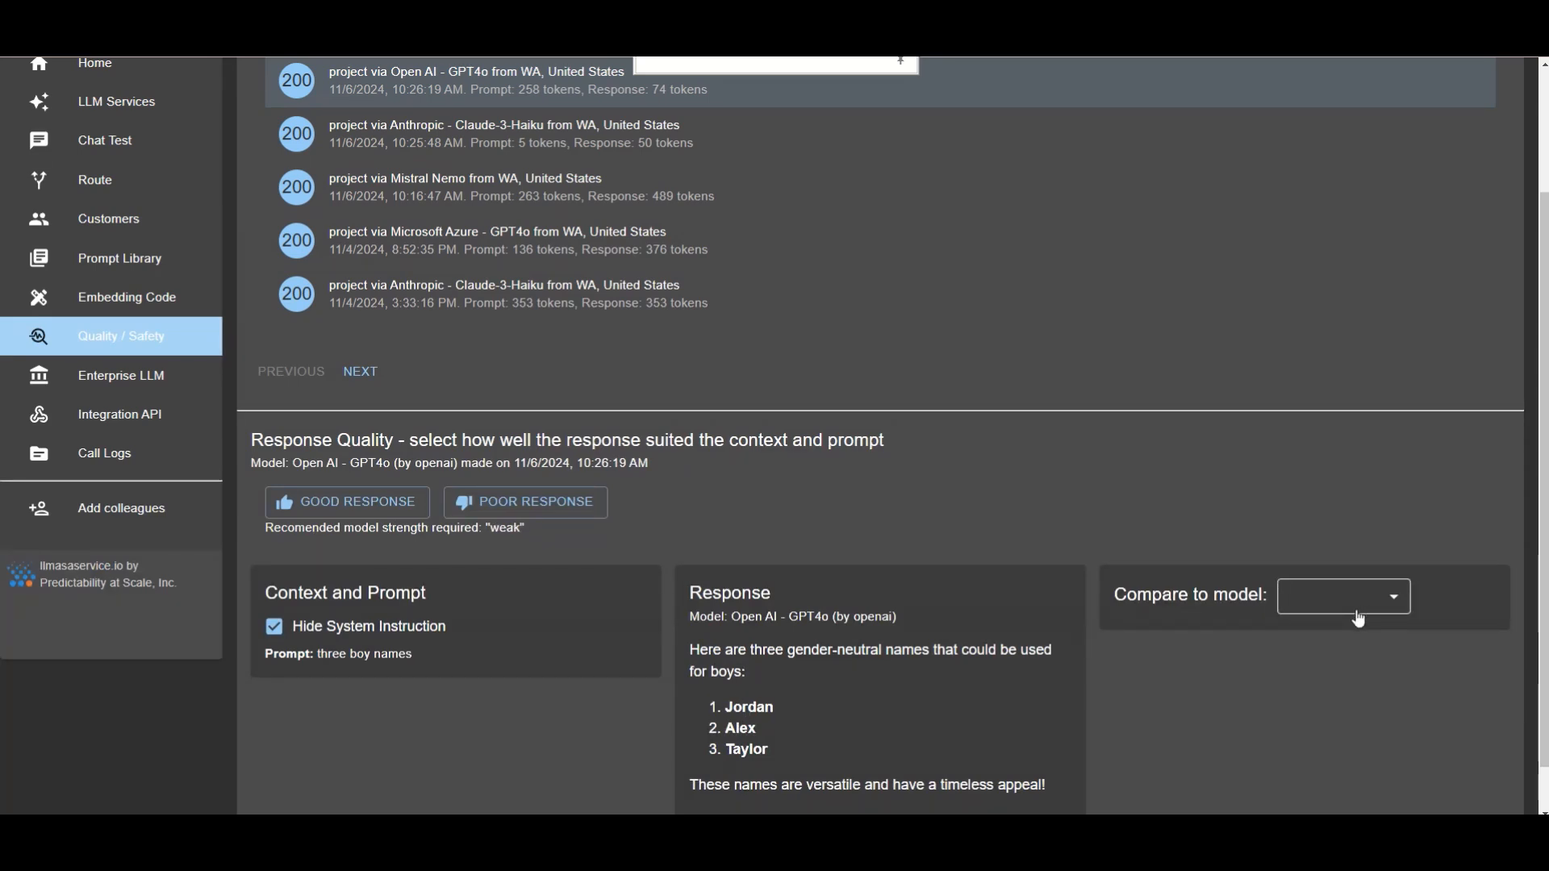
Switch to evaluating blocked prompts and examine the toxicity scores and available actions for the blocked 403 call
{"action": "scroll", "coordinate": [503, 525], "scroll_direction": "up", "scroll_amount": 2}
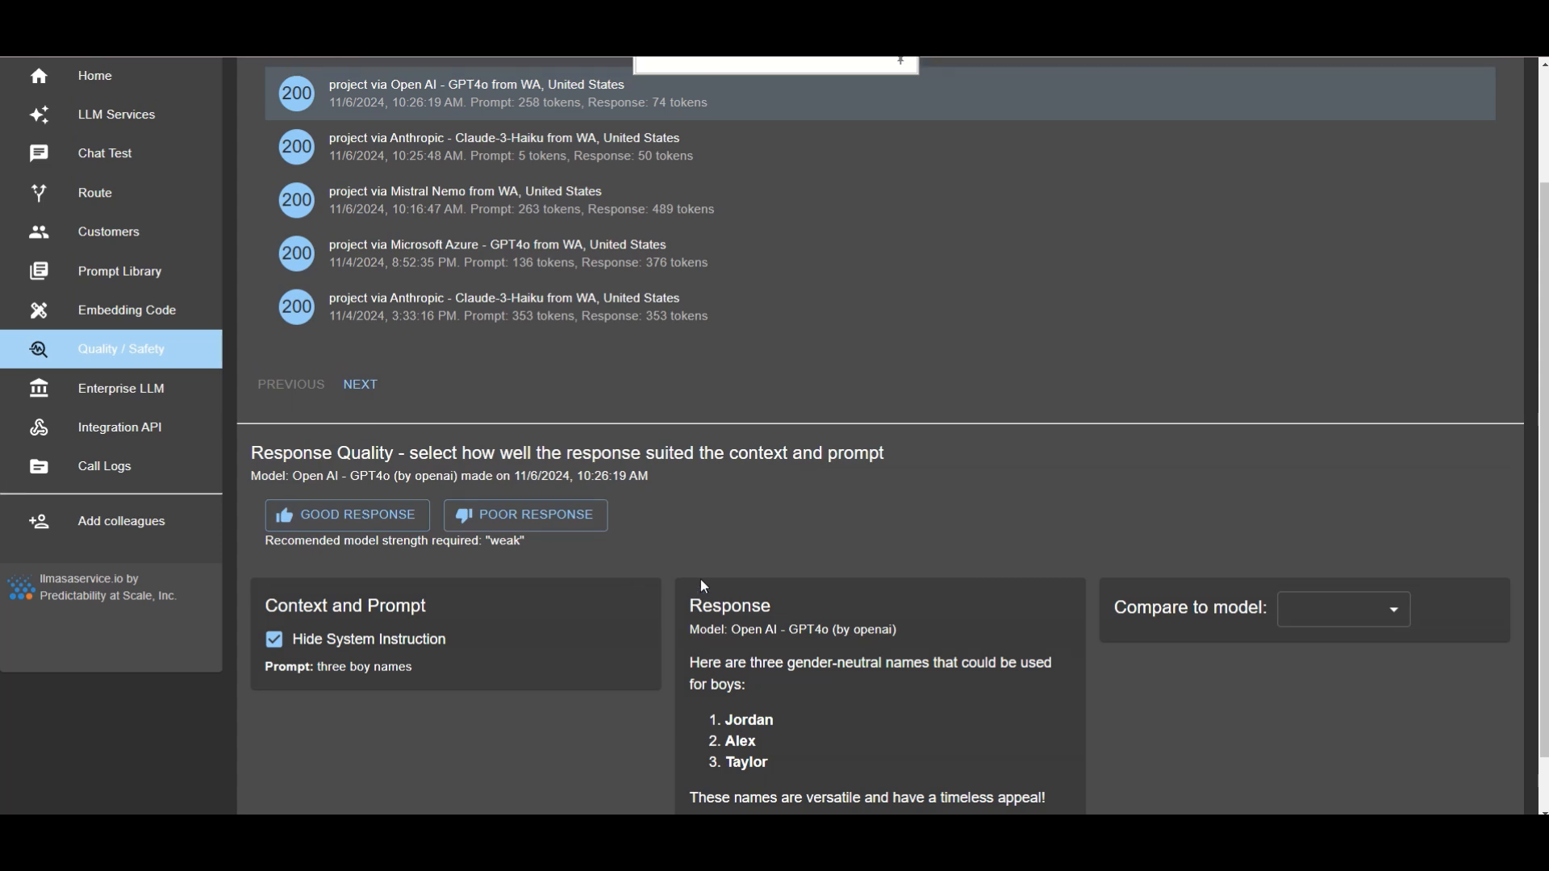
{"action": "left_click", "coordinate": [511, 143]}
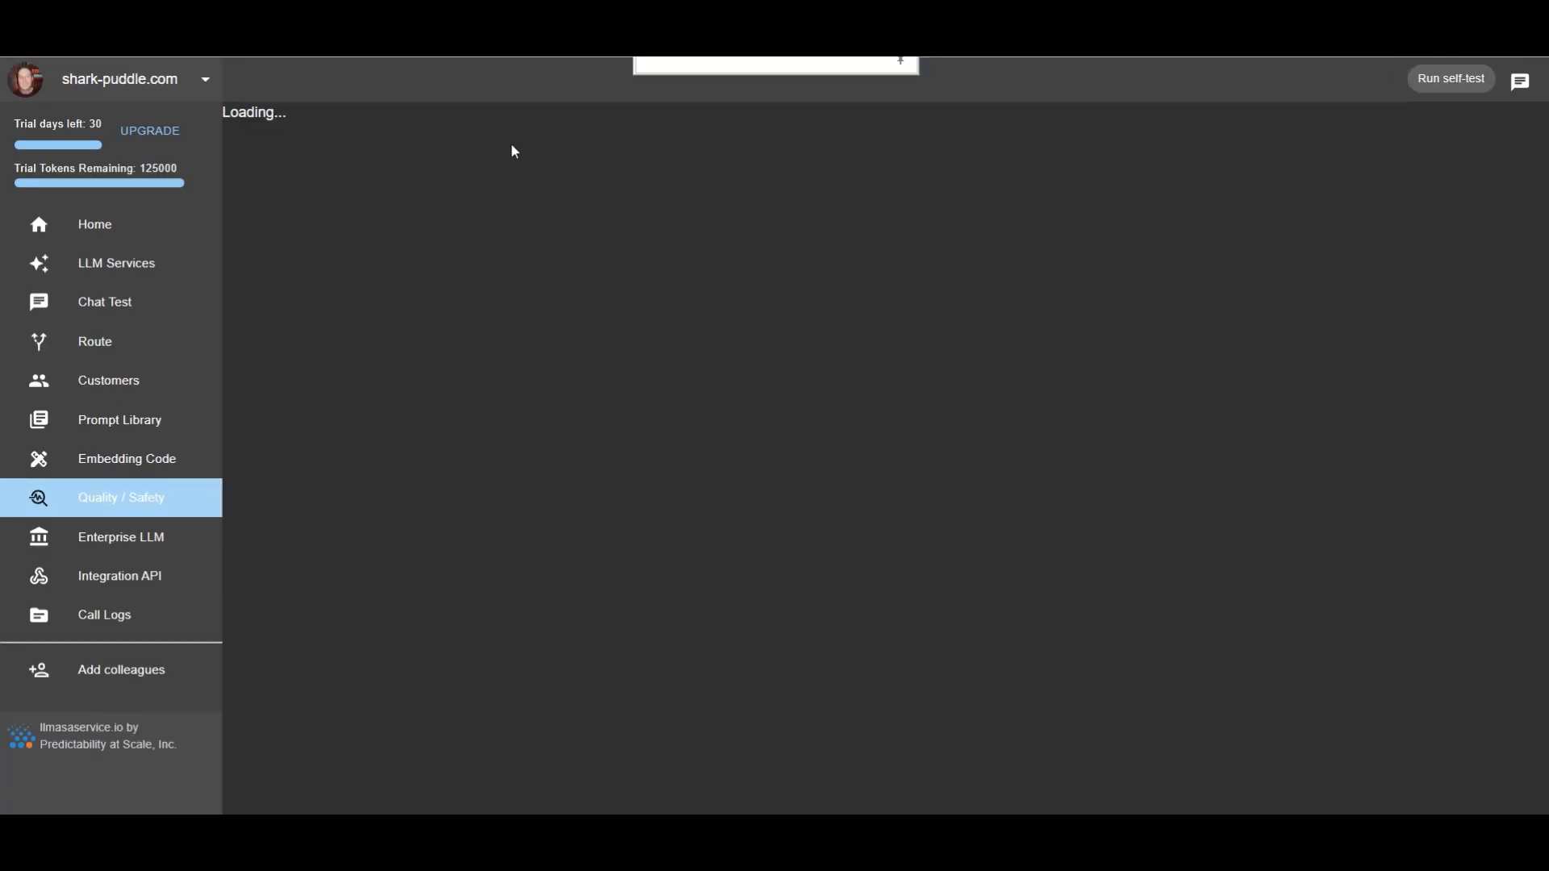
{"action": "left_click", "coordinate": [429, 253]}
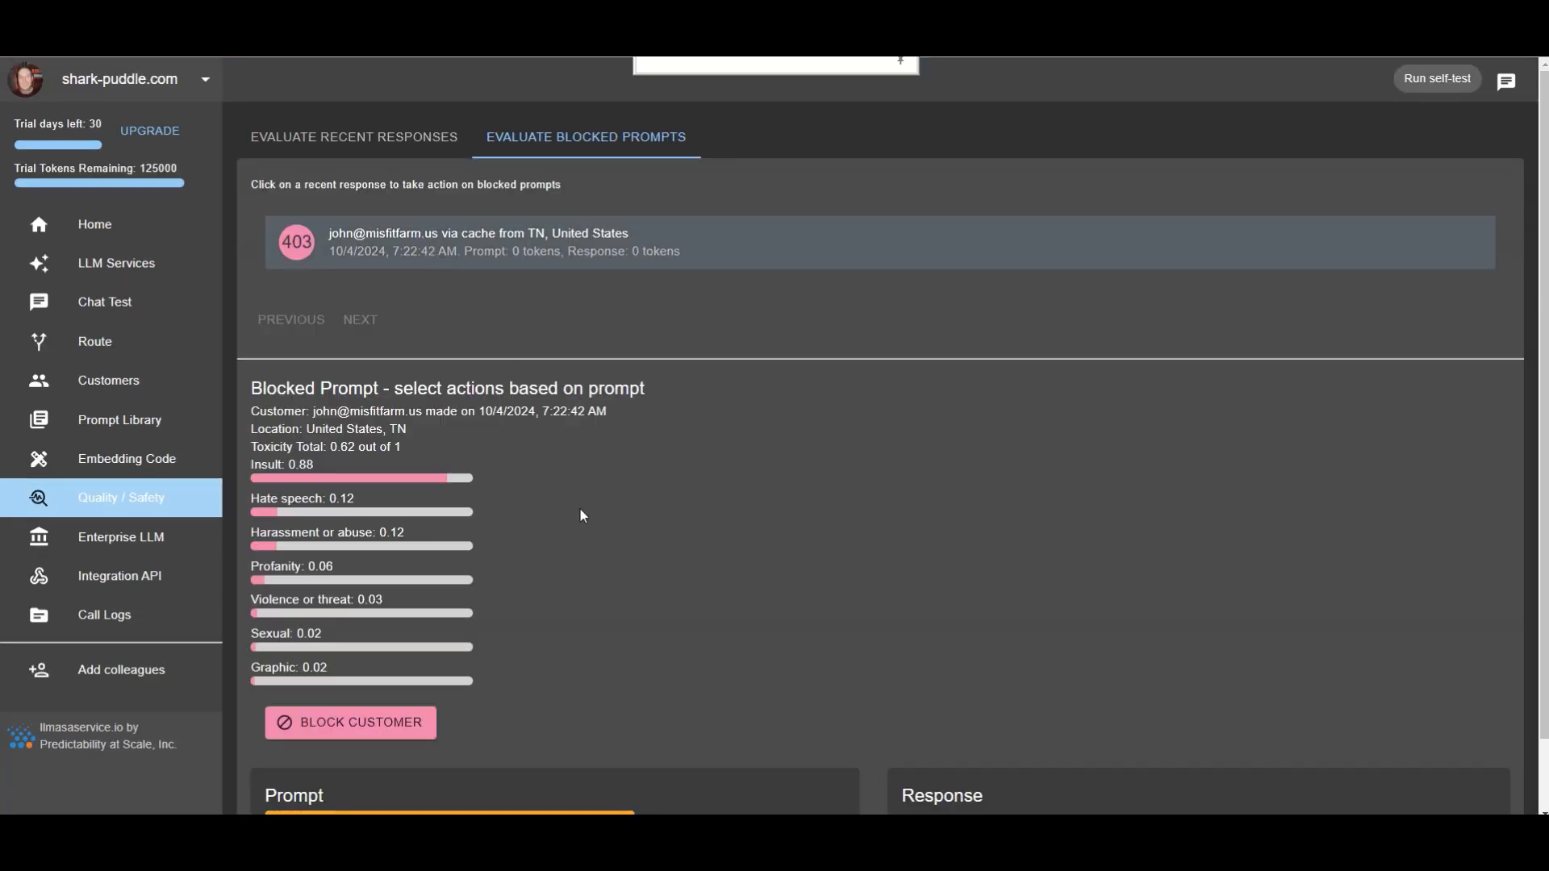
{"action": "scroll", "coordinate": [617, 511], "scroll_direction": "down", "scroll_amount": 1}
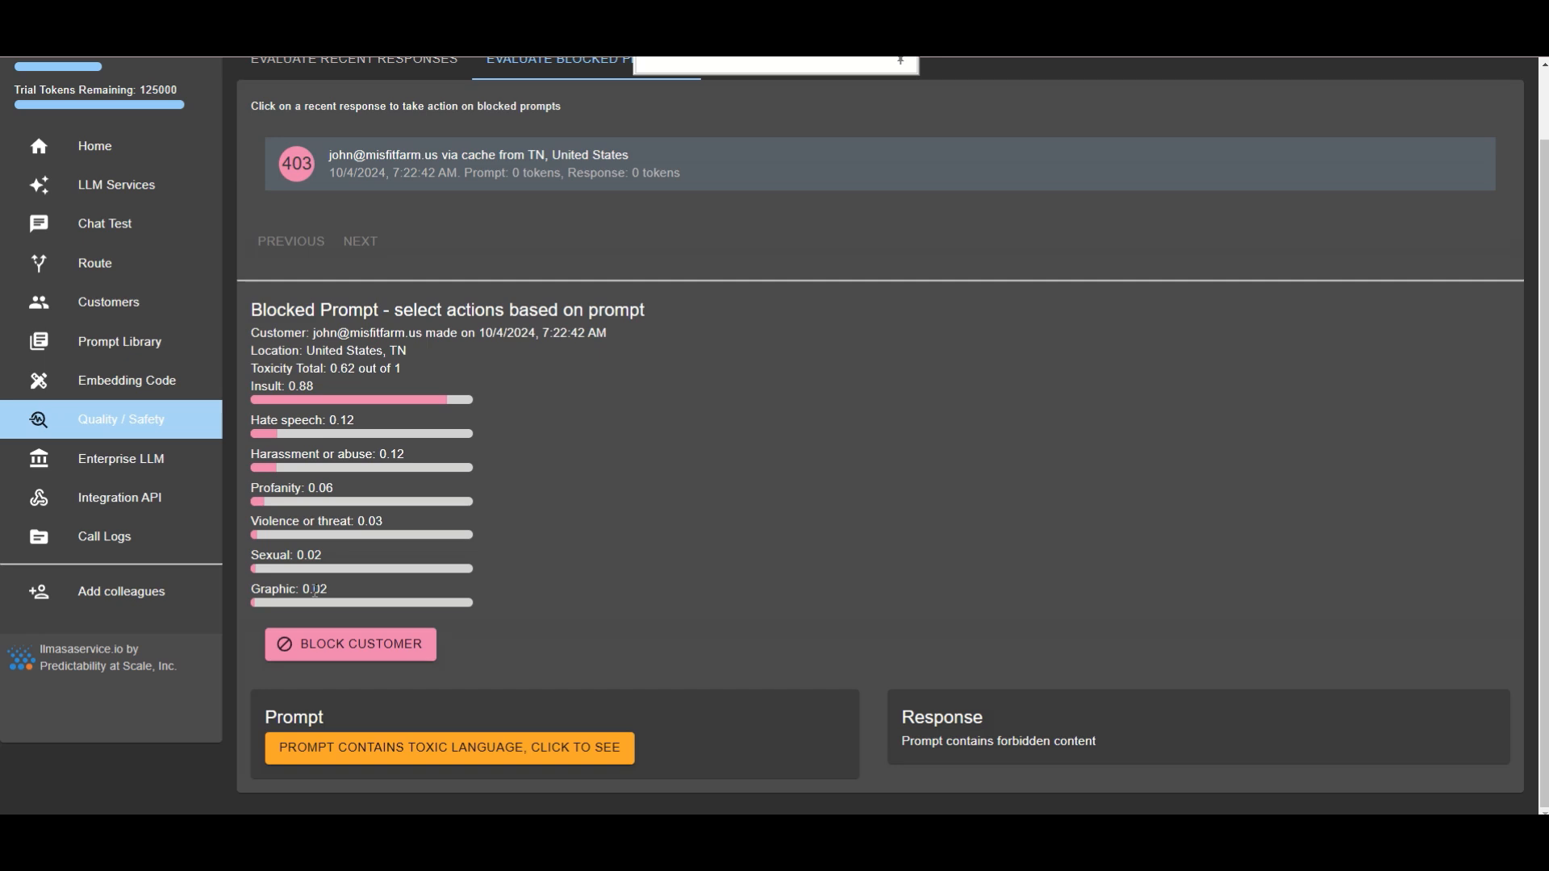
View the project's integration API key page, followed by the scheduled call logs and their retention settings
{"action": "left_click", "coordinate": [145, 502]}
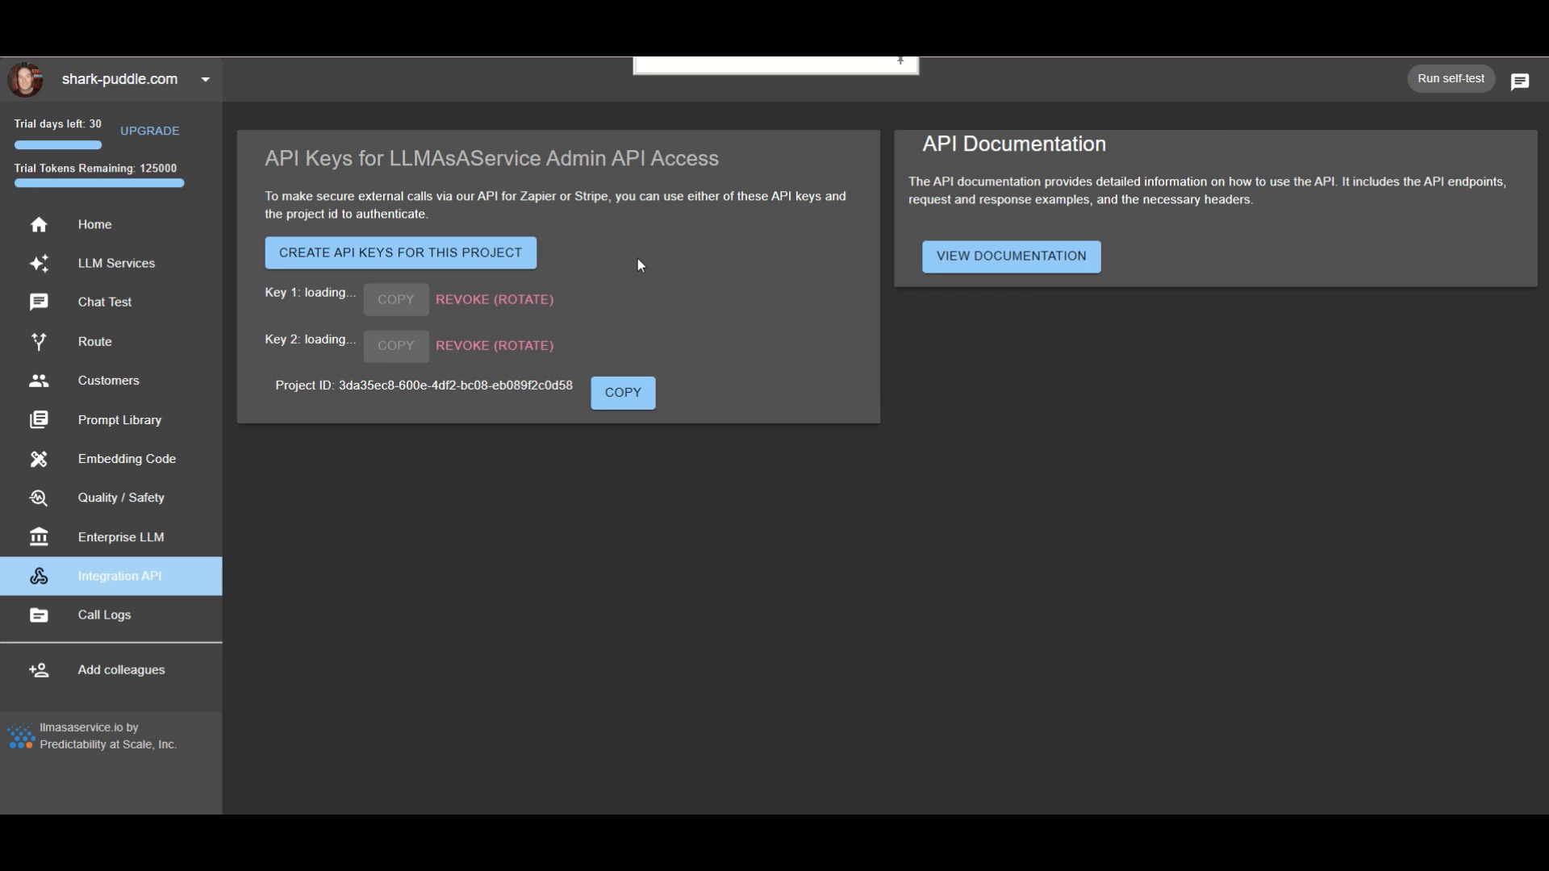
{"action": "left_click", "coordinate": [122, 631]}
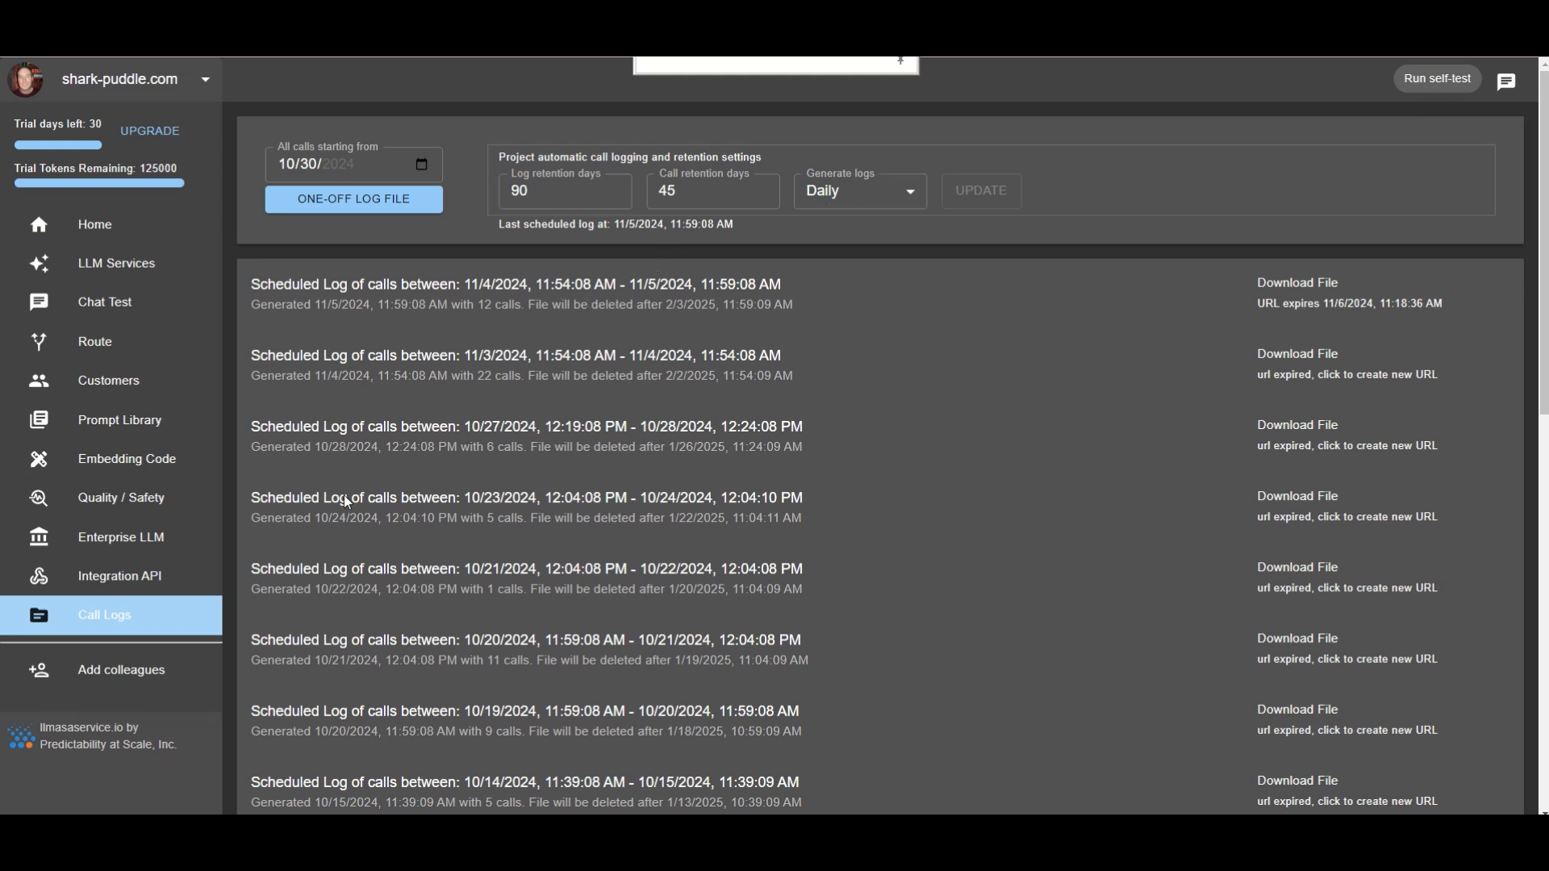
Inspect the form for inviting colleagues to the project and close it without sending an invitation
{"action": "left_click", "coordinate": [132, 682]}
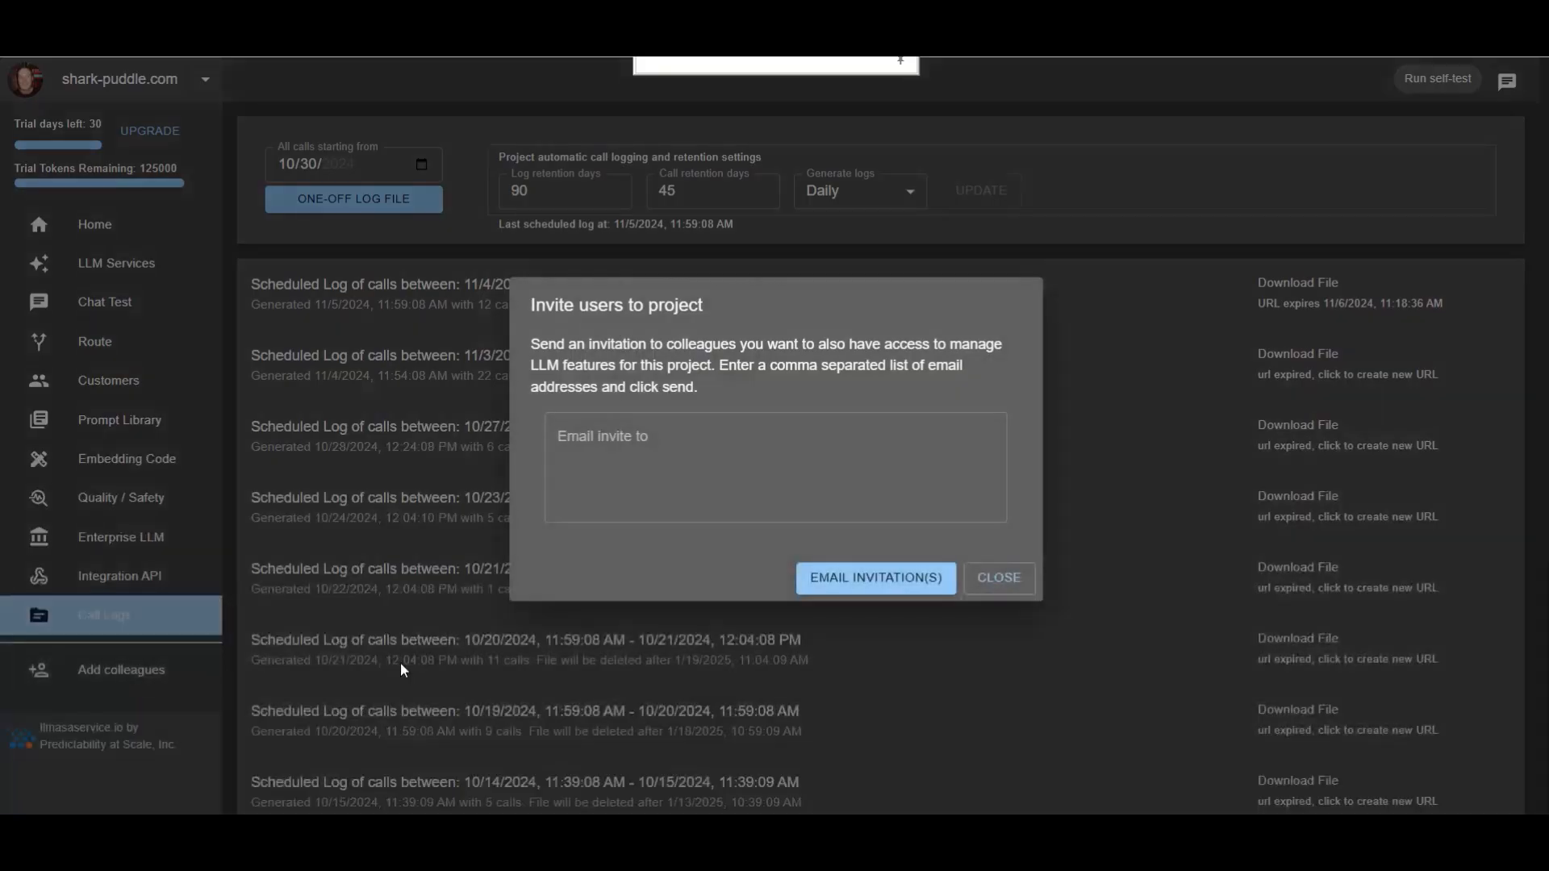
{"action": "left_click", "coordinate": [997, 581]}
Return to the project's home dashboard and review the recent calls, vendor service status and cost breakdown
{"action": "left_click", "coordinate": [88, 225]}
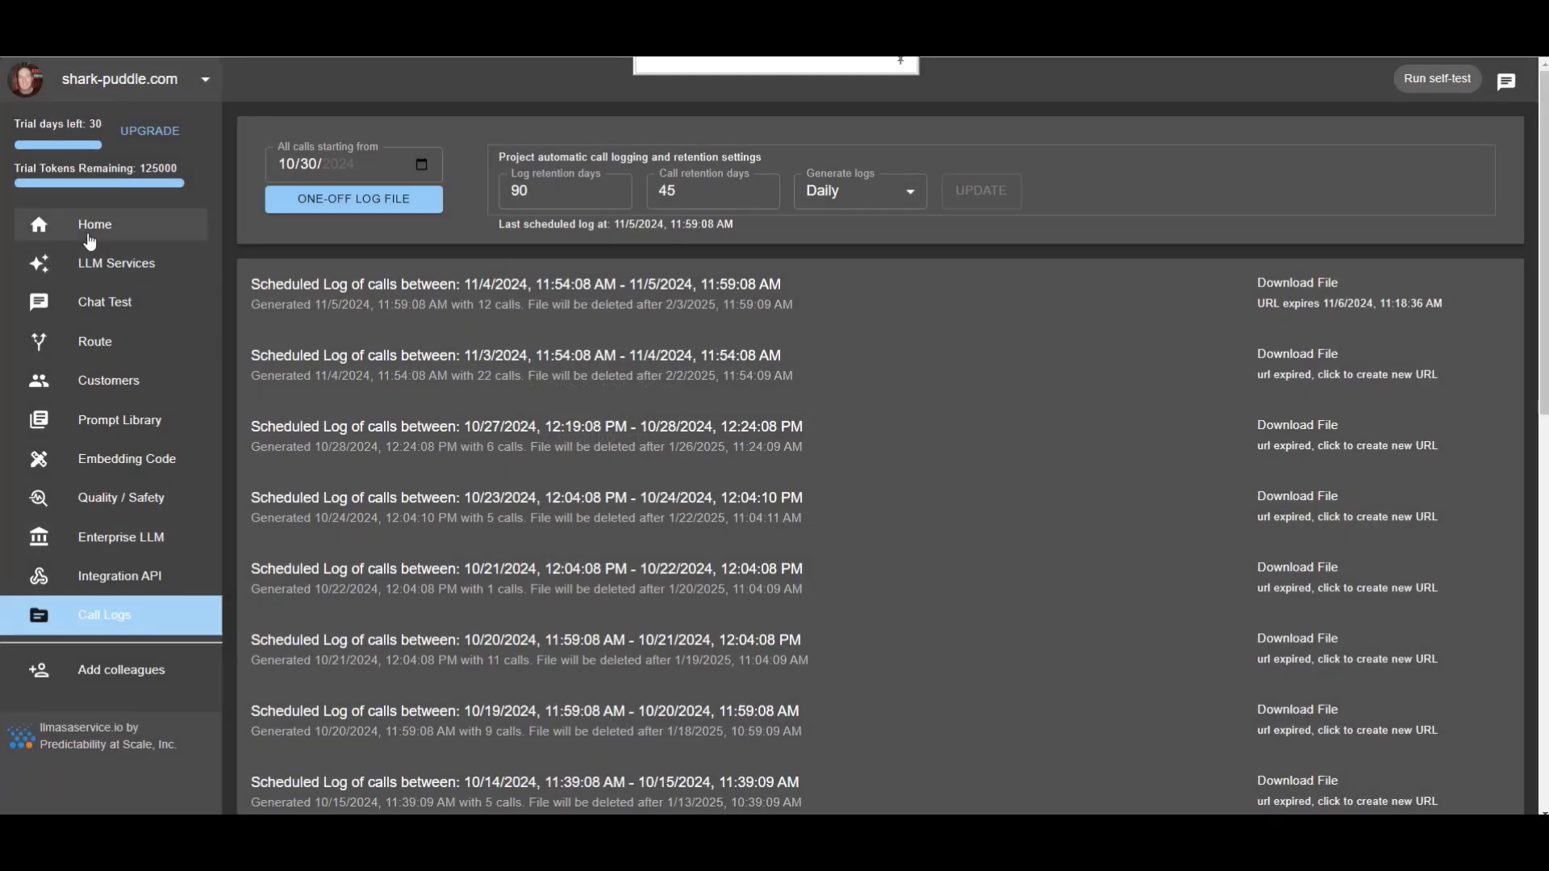
{"action": "scroll", "coordinate": [474, 407], "scroll_direction": "down", "scroll_amount": 5}
{"action": "scroll", "coordinate": [474, 407], "scroll_direction": "down", "scroll_amount": 5}
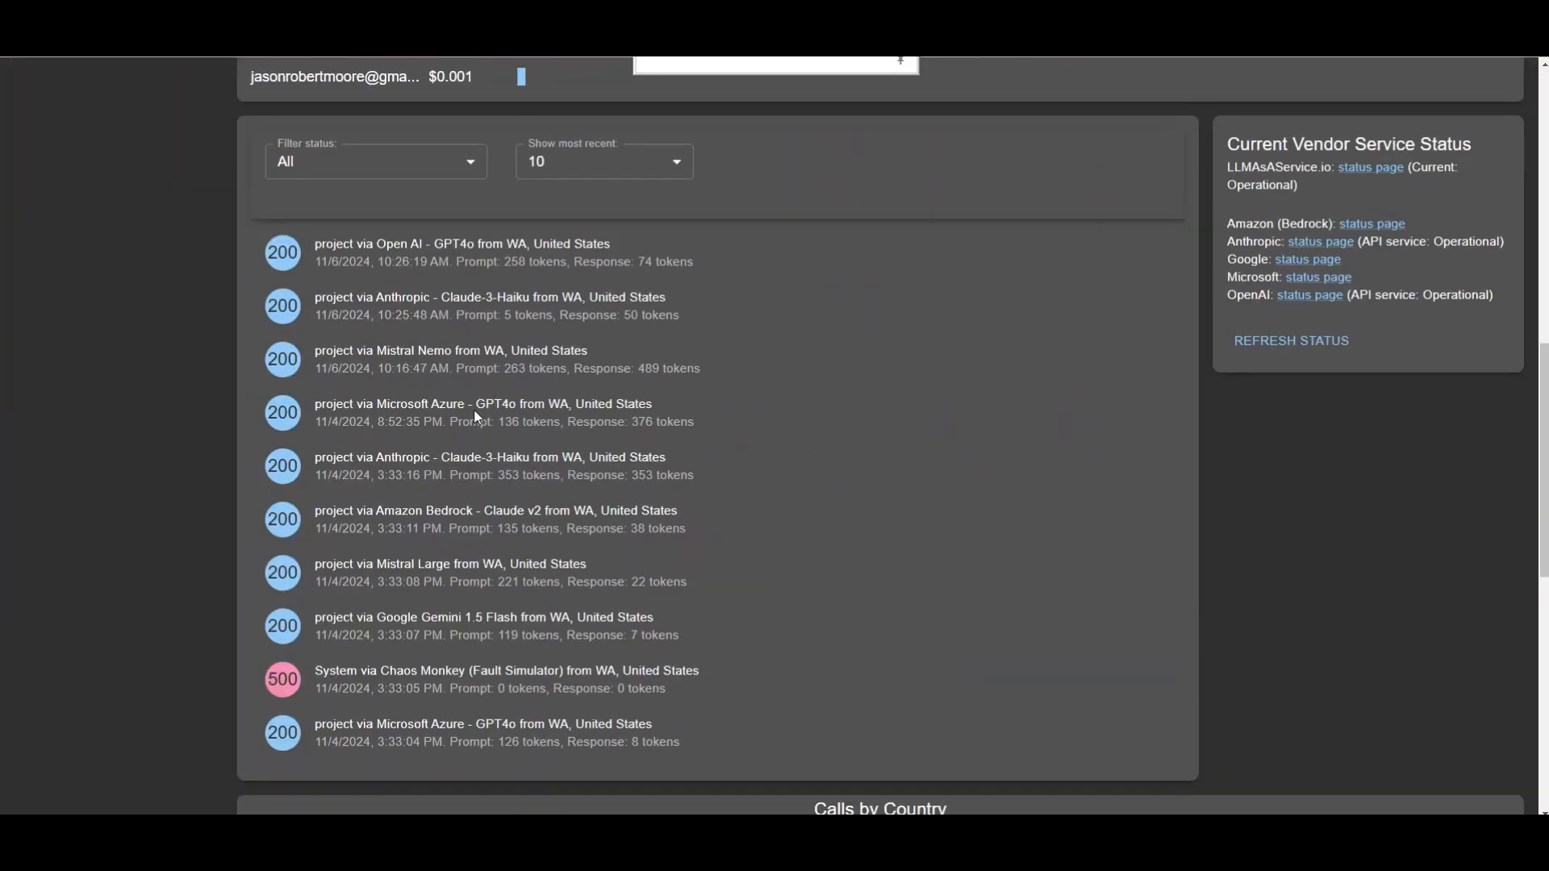
{"action": "scroll", "coordinate": [470, 415], "scroll_direction": "up", "scroll_amount": 10}
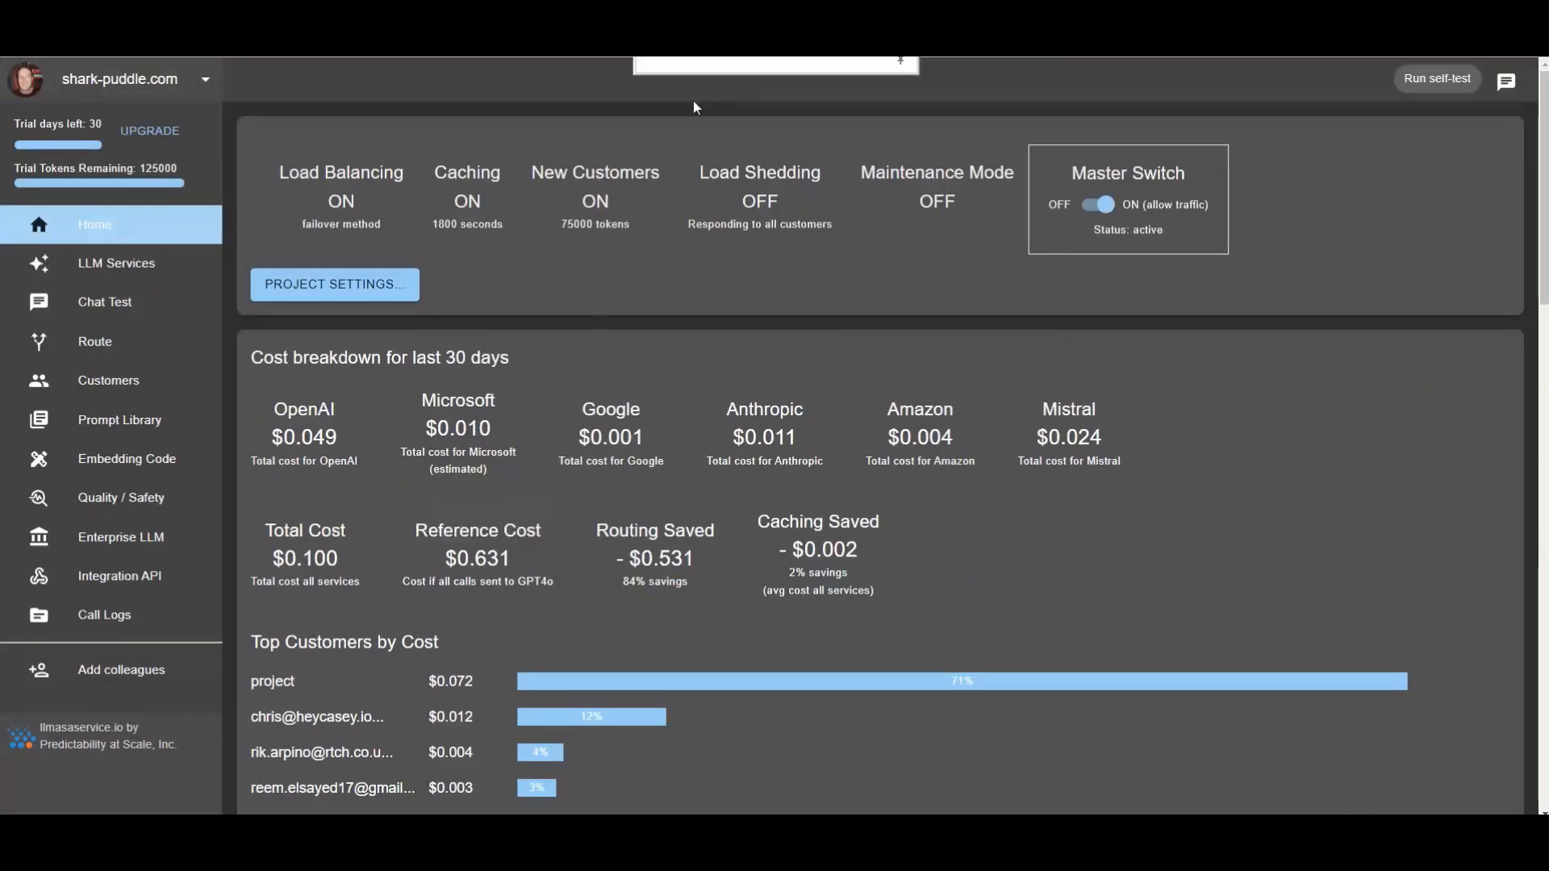